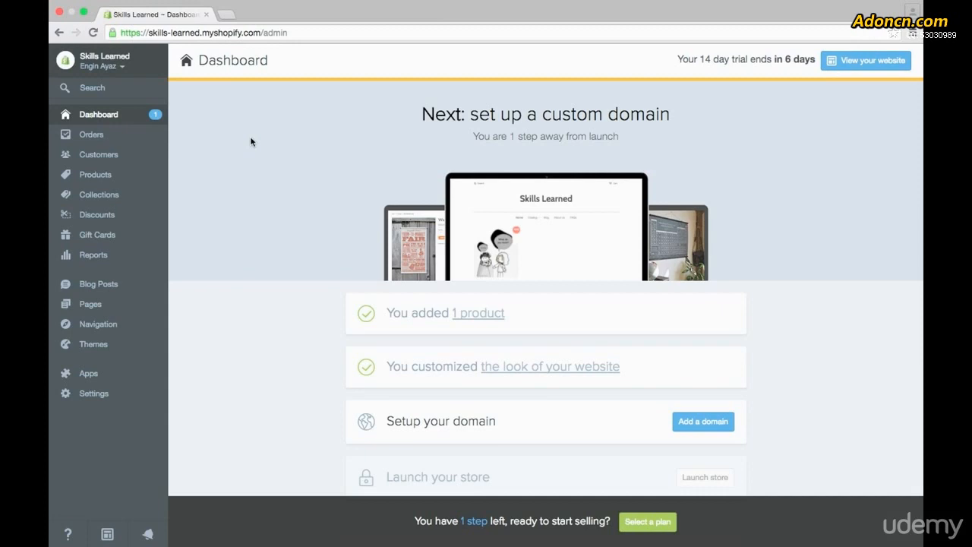
# Open the installed Merchify app from the store's apps.
pyautogui.click(99, 376)
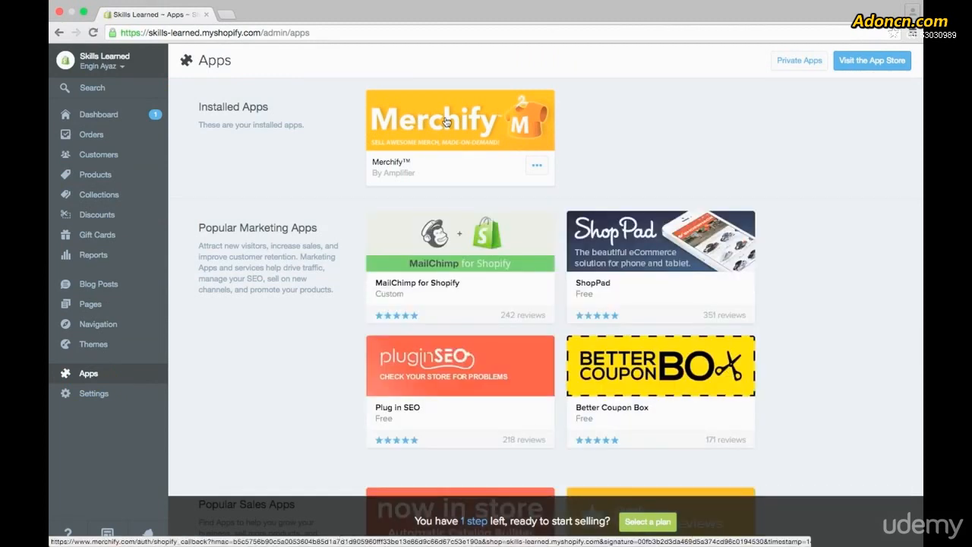
pyautogui.click(446, 122)
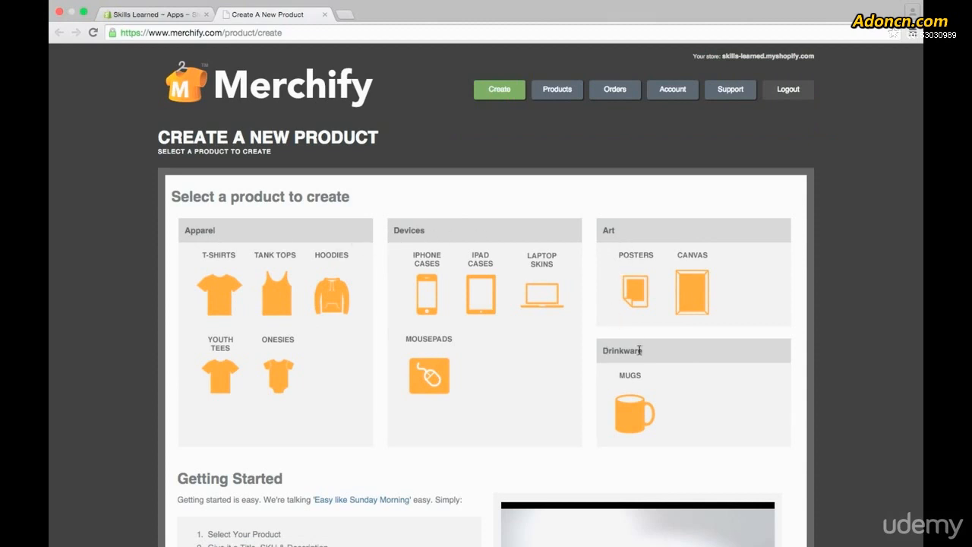
# Look through the Products, Orders and Support pages of Merchify, including the list of support questions.
pyautogui.click(565, 92)
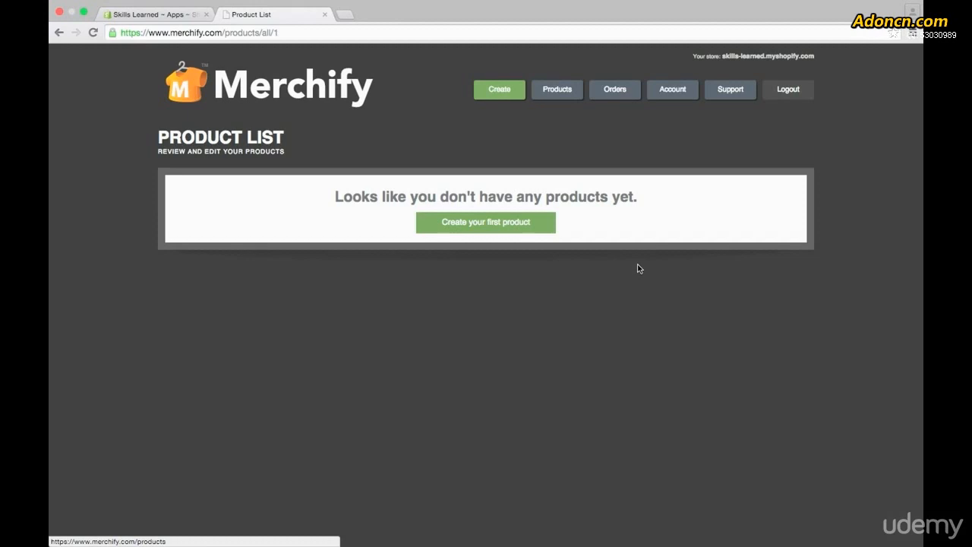
pyautogui.click(613, 91)
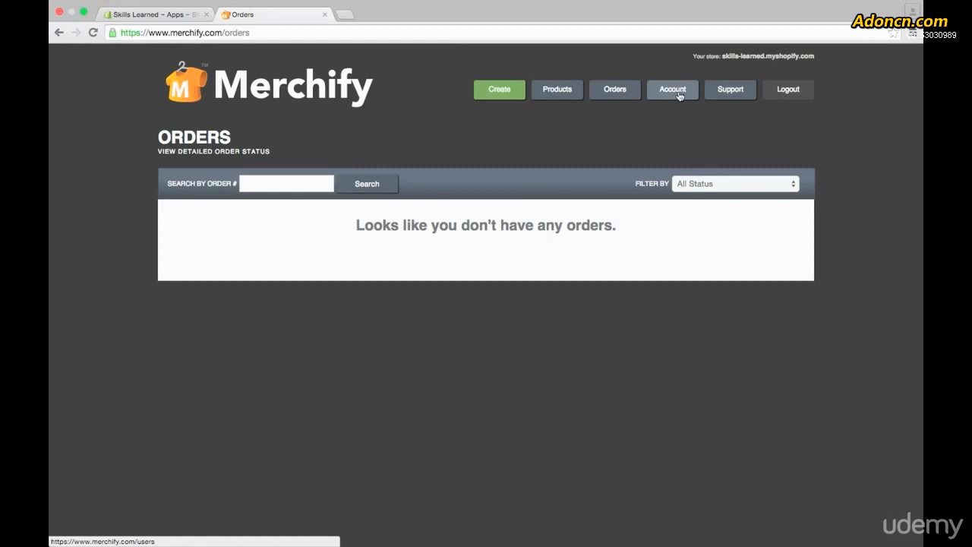
pyautogui.click(718, 90)
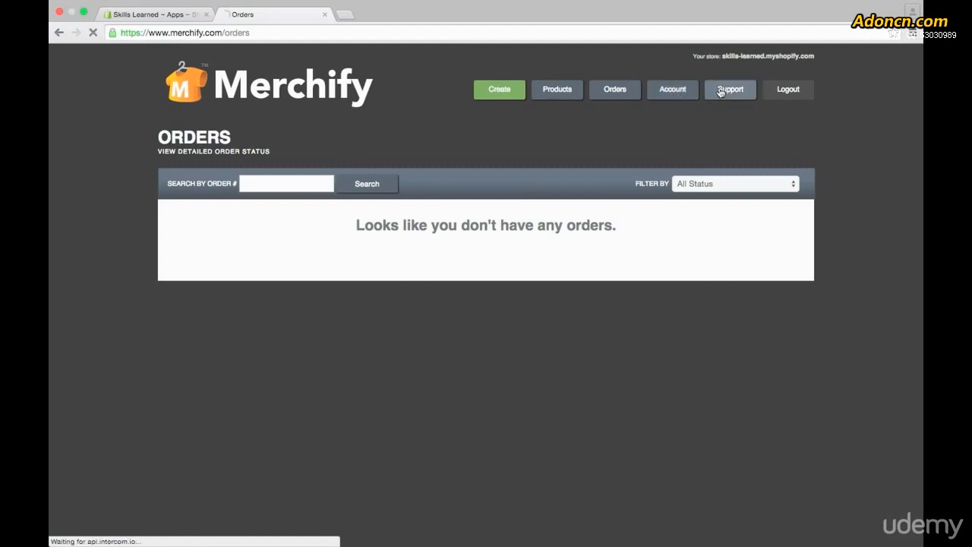
pyautogui.scroll(-10, 631, 241)
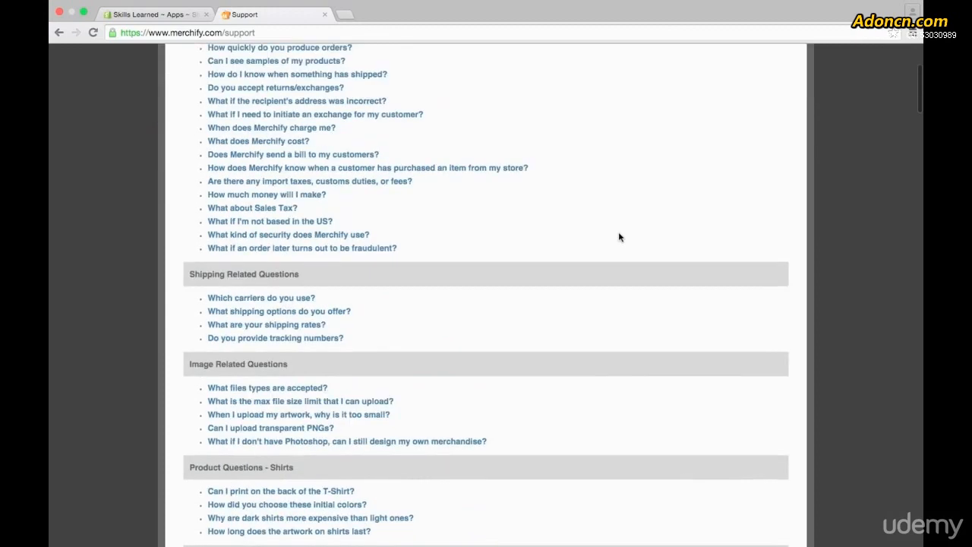
pyautogui.scroll(10, 619, 237)
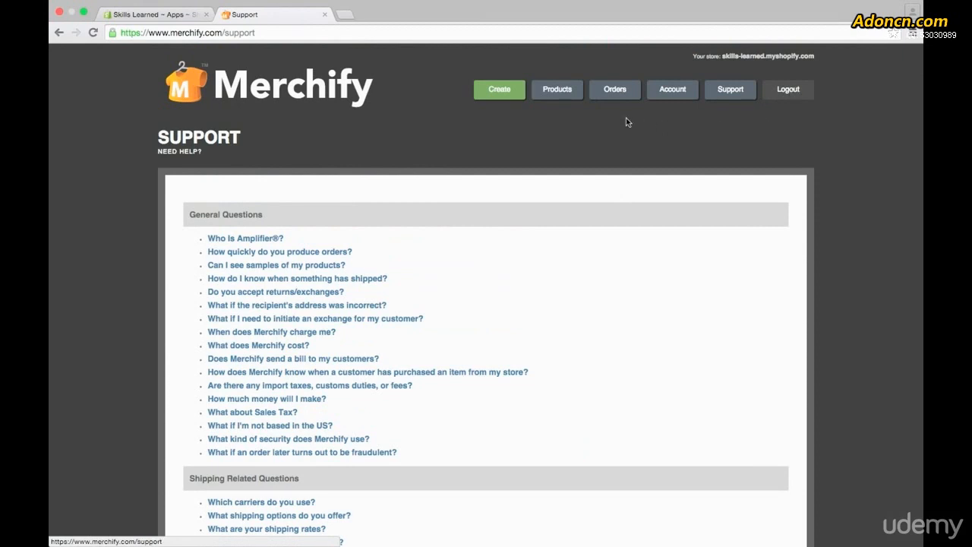
# Start a new T-shirt titled "Skills Learned", SKU SLT-001, described as "Awesome Skills Learned swag to show off how skilled you're becoming!", and save it.
pyautogui.click(499, 90)
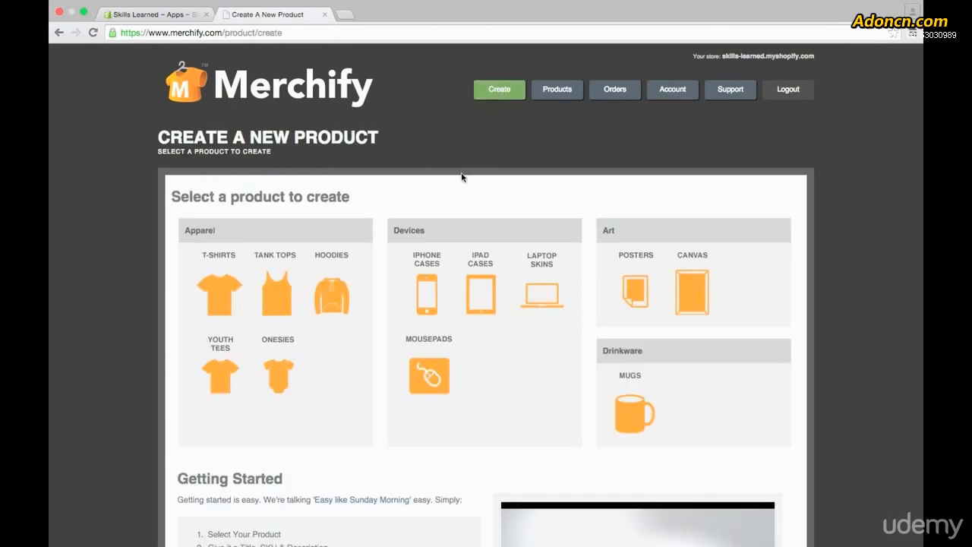
pyautogui.click(224, 287)
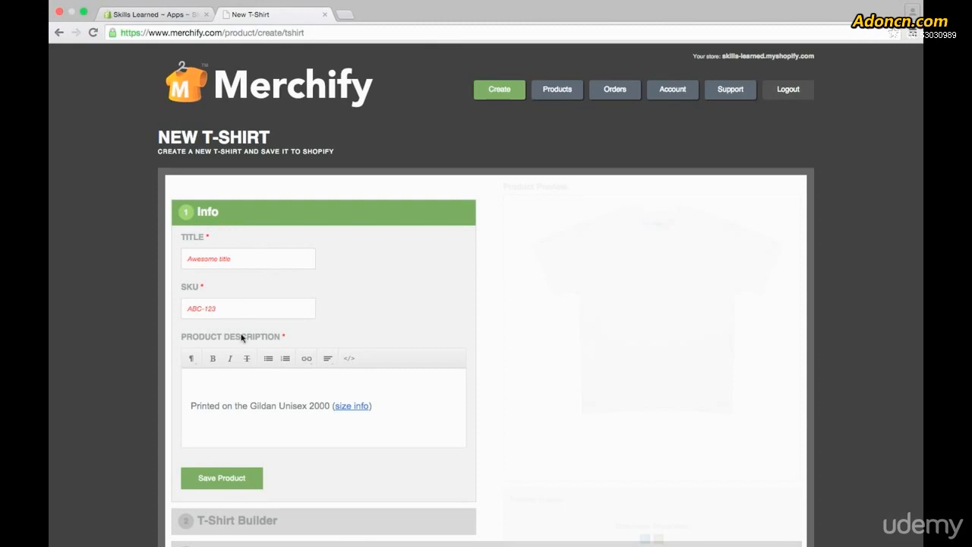
pyautogui.click(259, 265)
pyautogui.write('ski')
pyautogui.write('lls Learned')
pyautogui.write('S')
pyautogui.write("Awesome Skills Learned swag to show off how skilled you're becoming!")
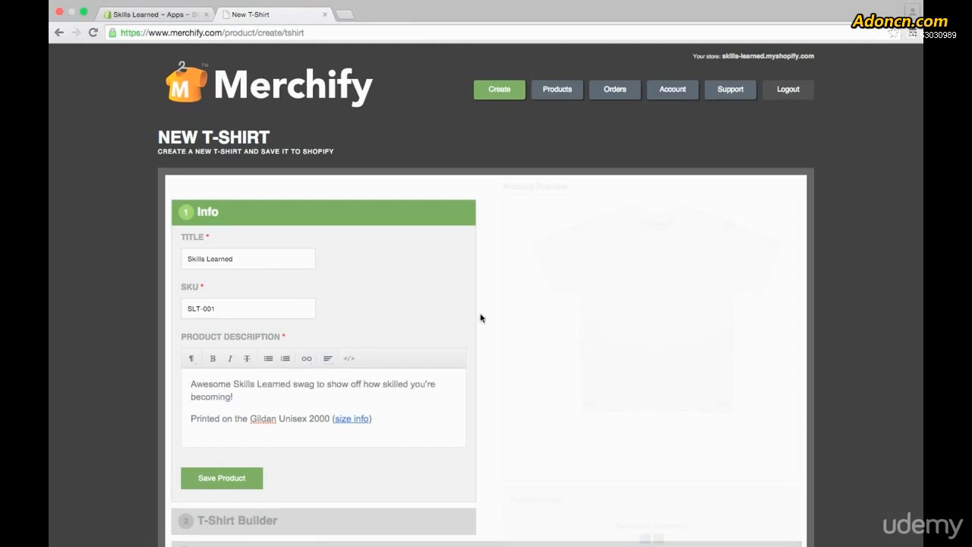
pyautogui.click(219, 479)
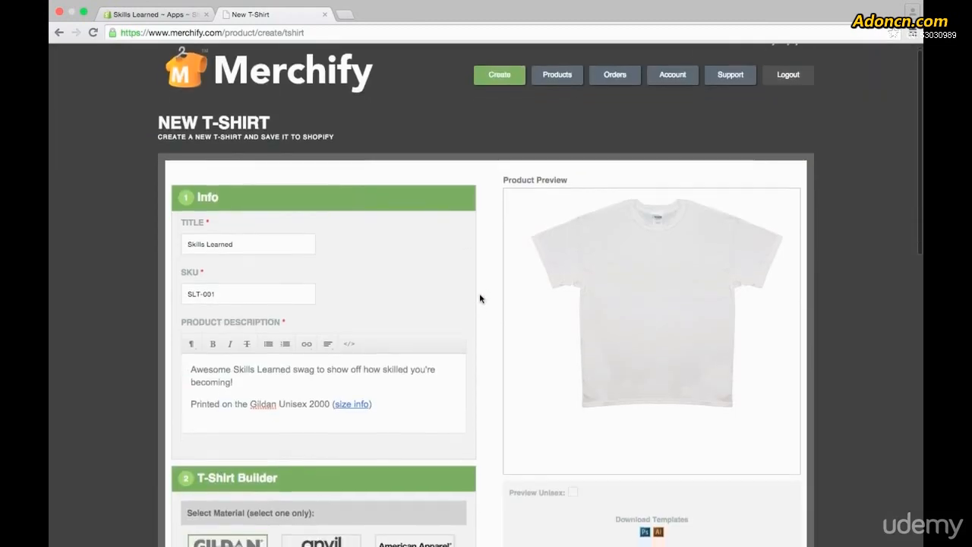
# Choose American Apparel 100% Jersey Cotton as the T-shirt material and add the Women's style to the available styles.
pyautogui.scroll(-5, 479, 299)
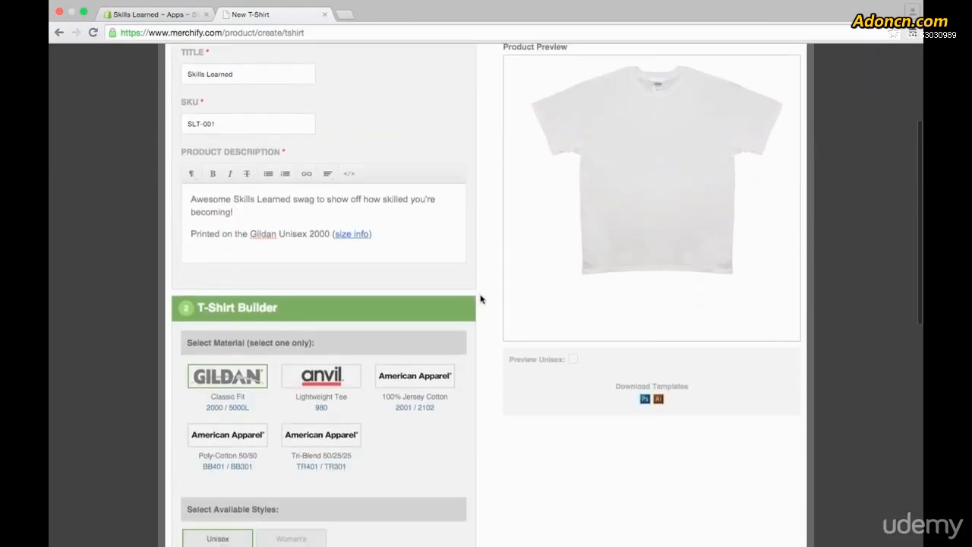
pyautogui.scroll(-2, 480, 298)
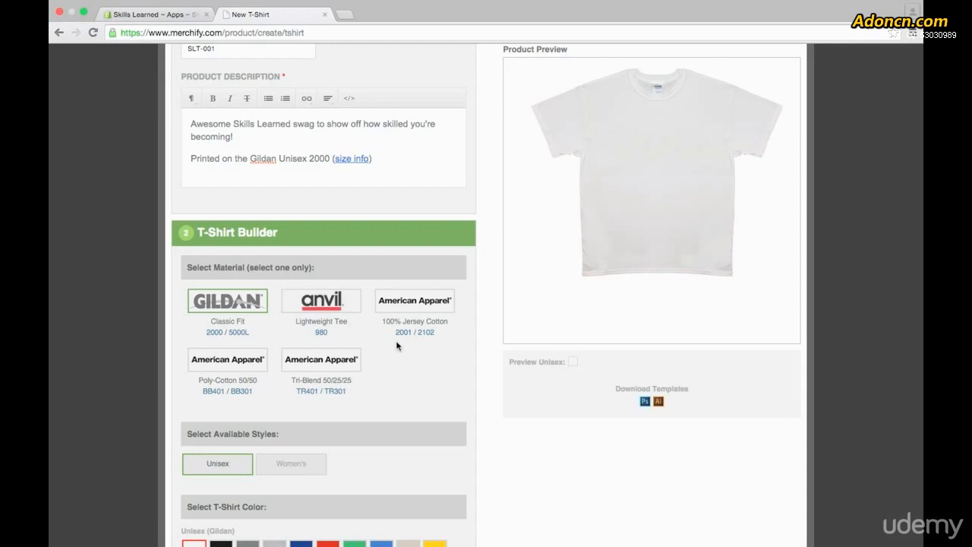
pyautogui.click(405, 314)
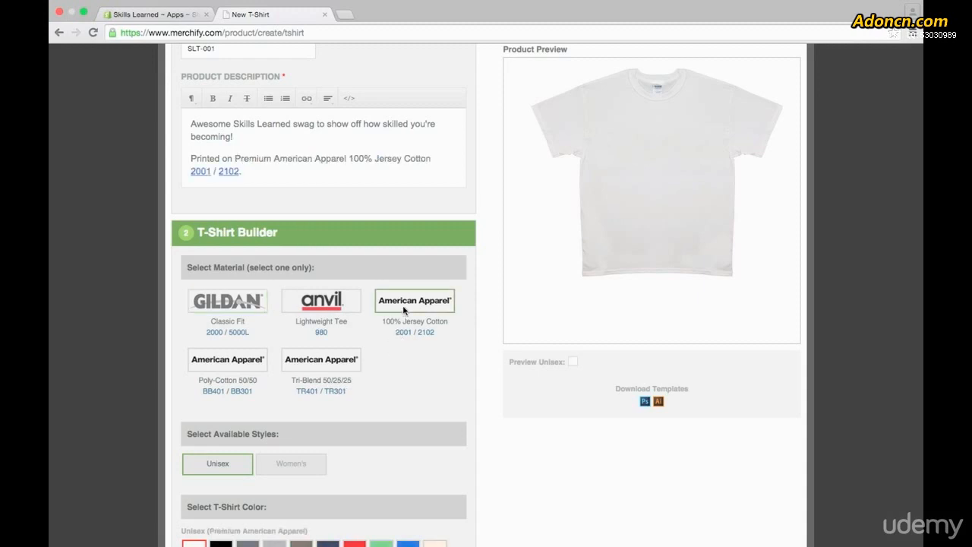
pyautogui.scroll(-2, 405, 314)
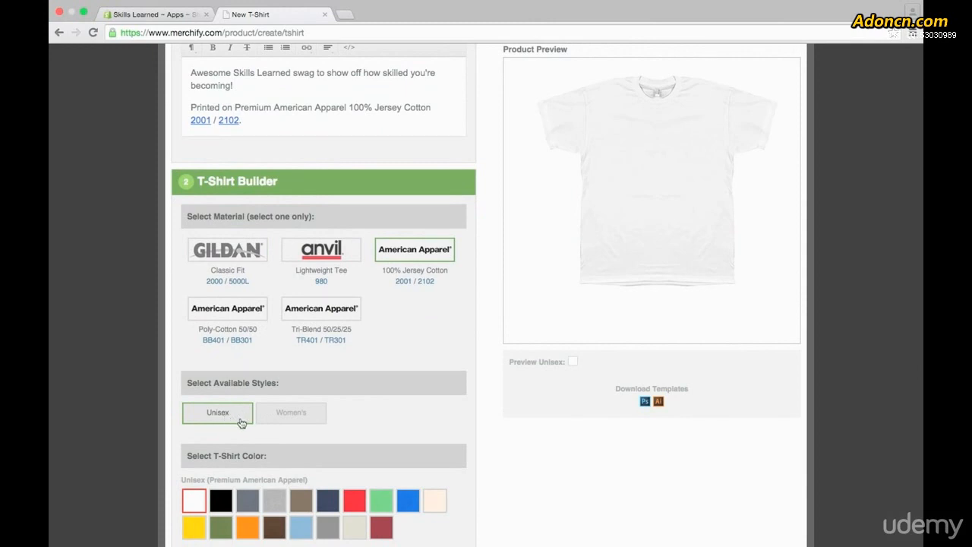
pyautogui.click(313, 420)
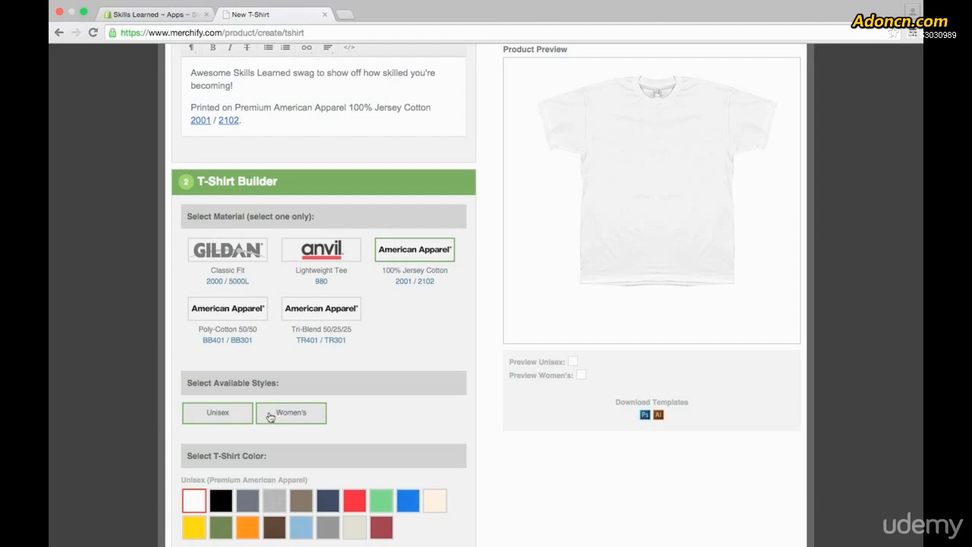
# Remove the Unisex style from the available styles and add it back.
pyautogui.rightClick(239, 418)
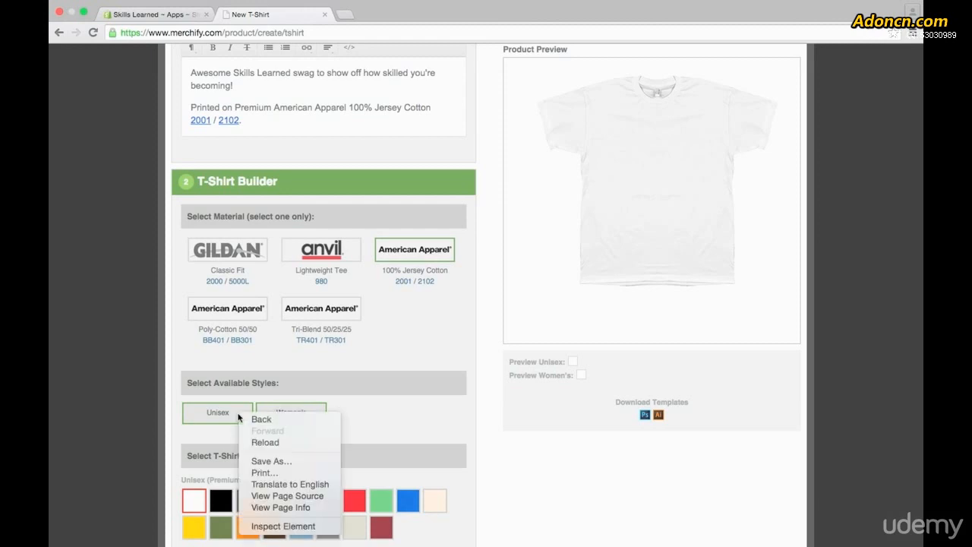
pyautogui.click(251, 401)
pyautogui.click(240, 417)
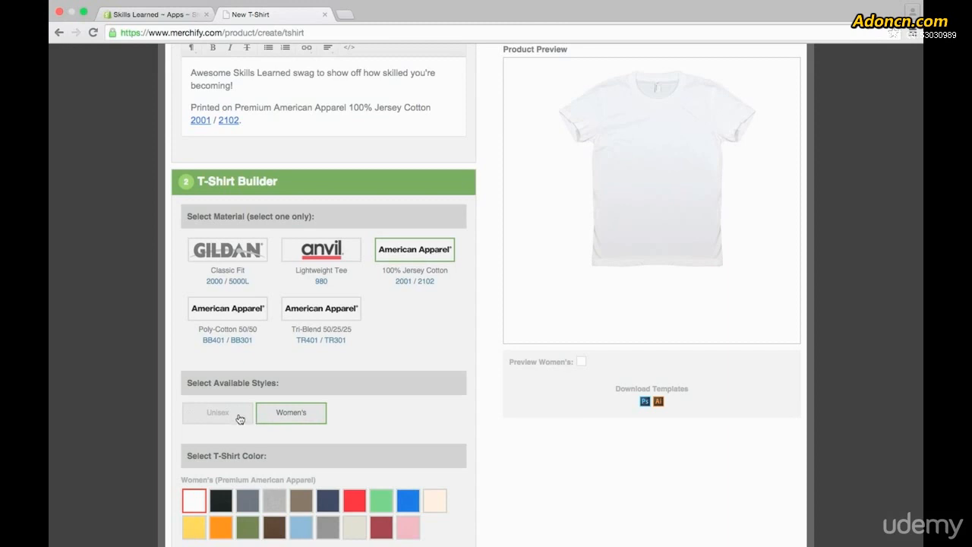
pyautogui.click(238, 418)
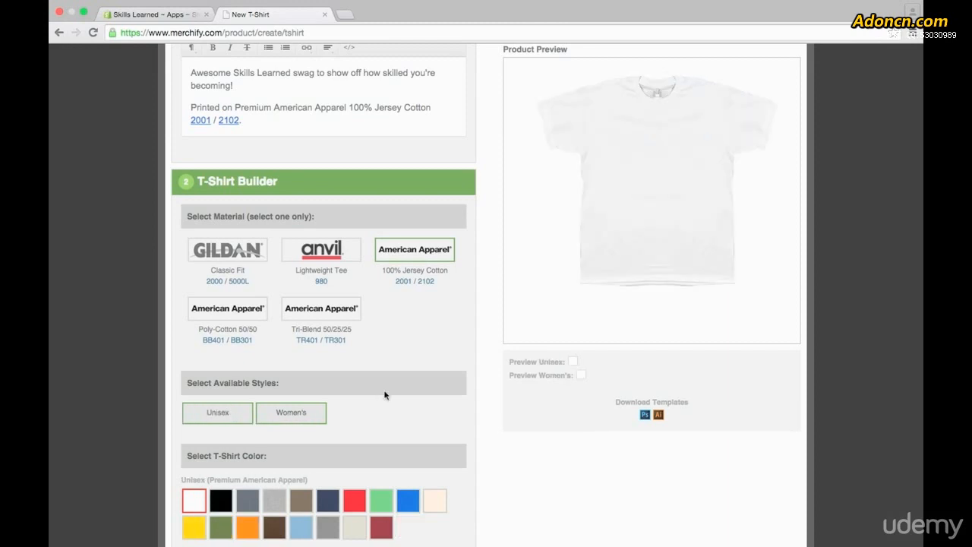
# Preview the white T-shirt in the unisex and women's styles.
pyautogui.moveTo(664, 167)
pyautogui.click(574, 365)
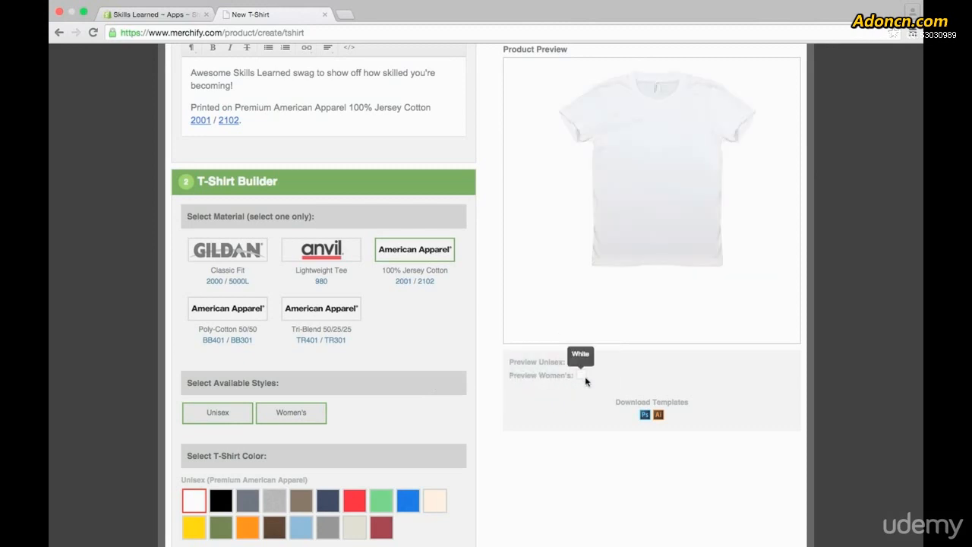
pyautogui.click(583, 378)
# Add black to the unisex and women's T-shirt colors and preview the black shirt in both styles.
pyautogui.scroll(-1, 496, 356)
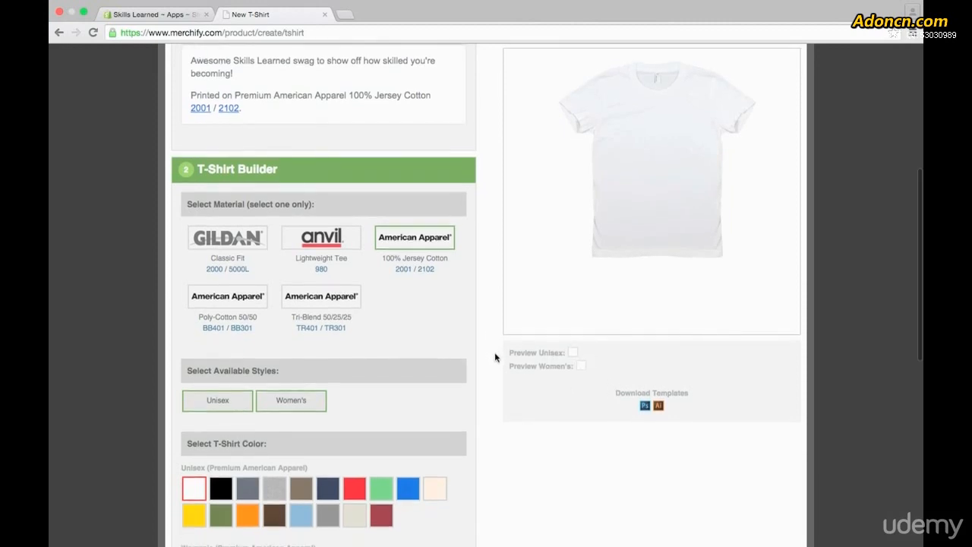
pyautogui.scroll(-5, 494, 357)
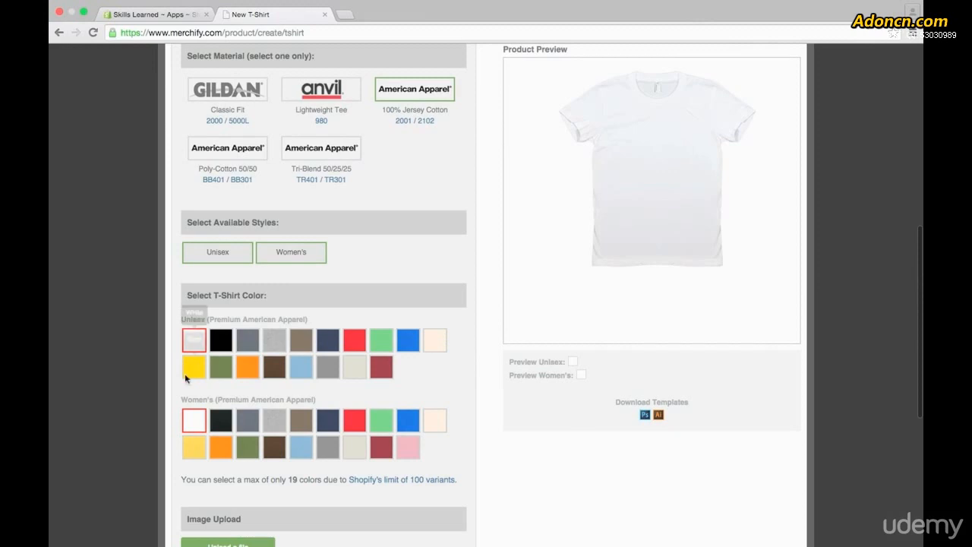
pyautogui.click(224, 343)
pyautogui.click(224, 419)
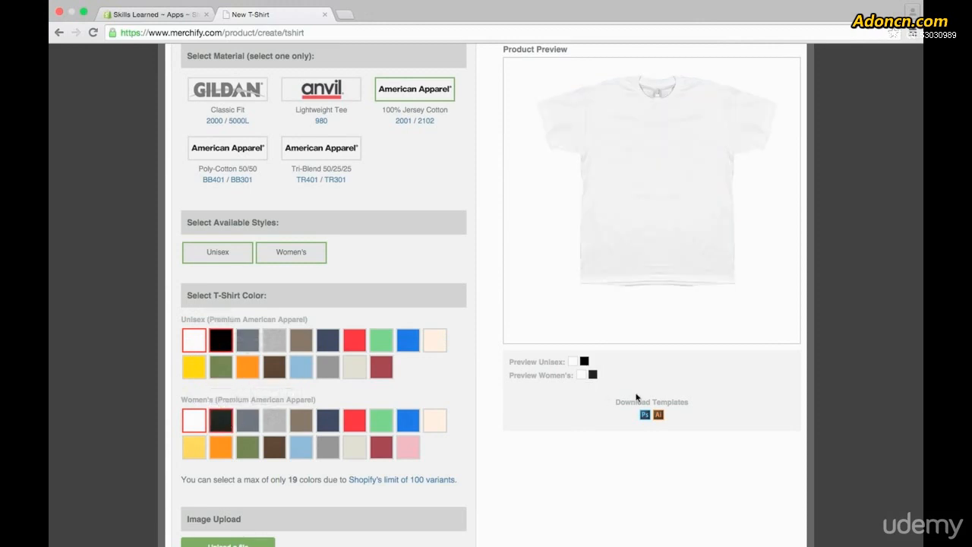
pyautogui.click(586, 363)
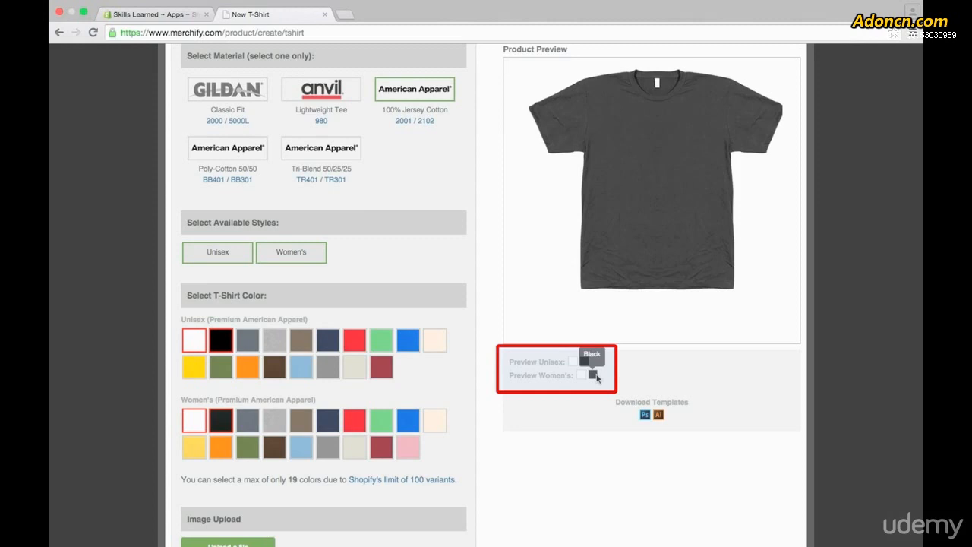
pyautogui.click(594, 375)
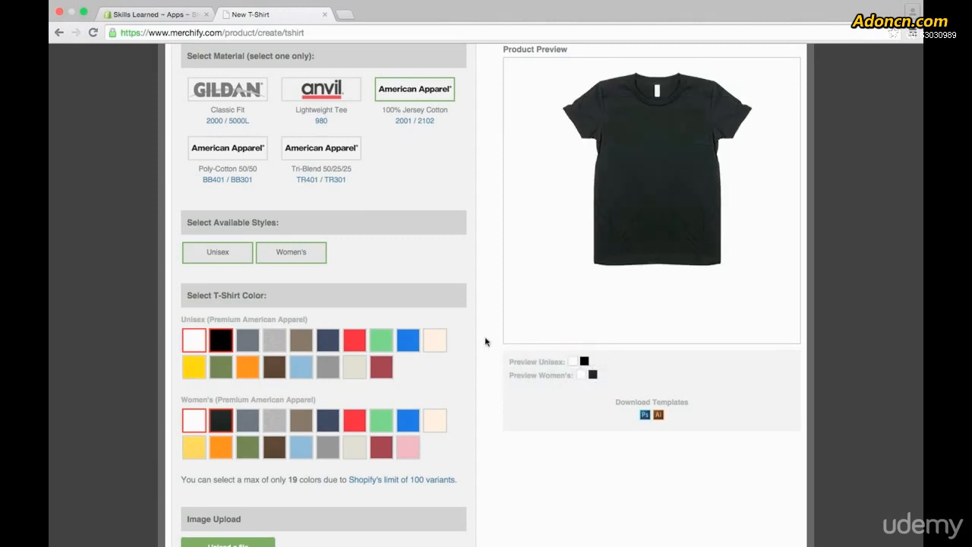
# Upload Logo_1_-_SL.png and move the logo from the shirt's center to the upper chest, near the sleeve on the preview's right side.
pyautogui.scroll(-3, 486, 342)
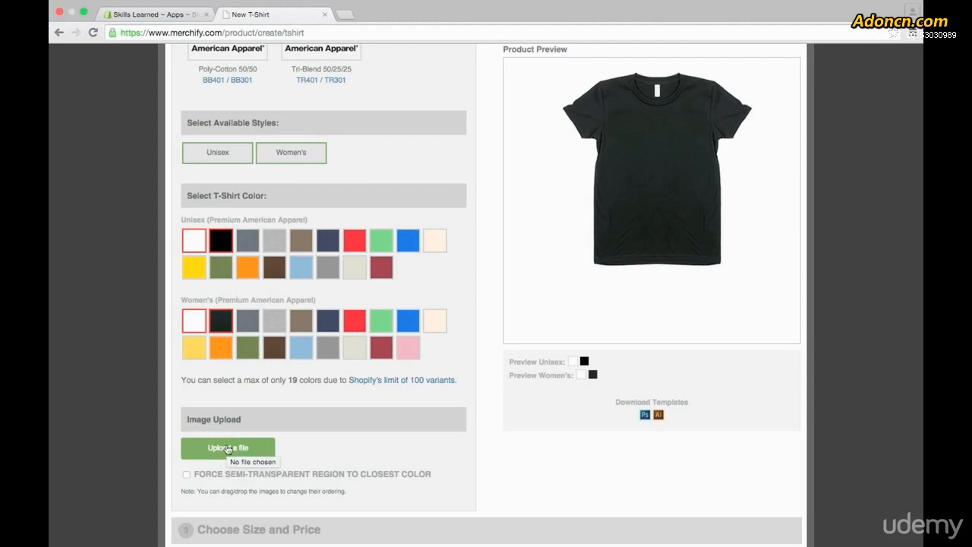
pyautogui.click(228, 448)
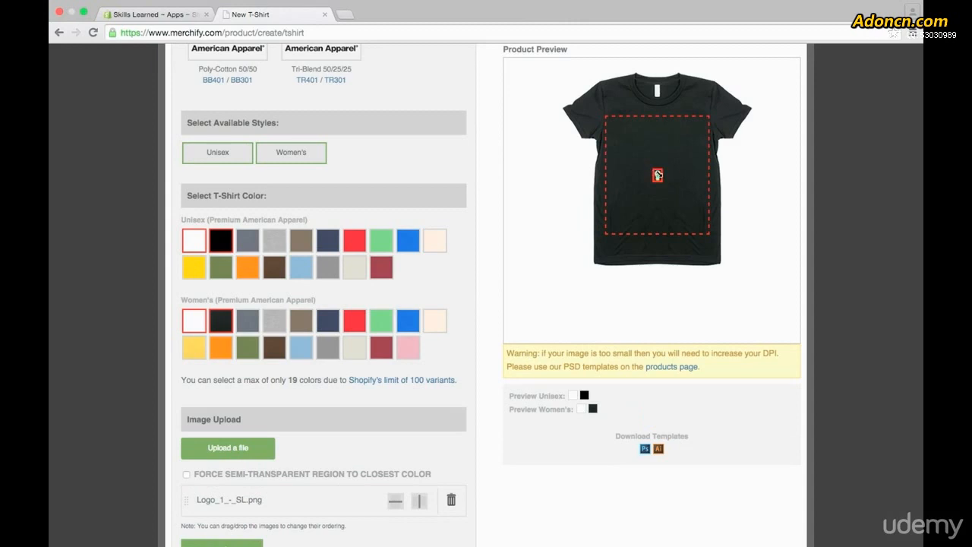
pyautogui.moveTo(658, 175); pyautogui.dragTo(681, 130)
# Preview the logo on the unisex and women's shirts and continue to choosing size and price.
pyautogui.click(575, 397)
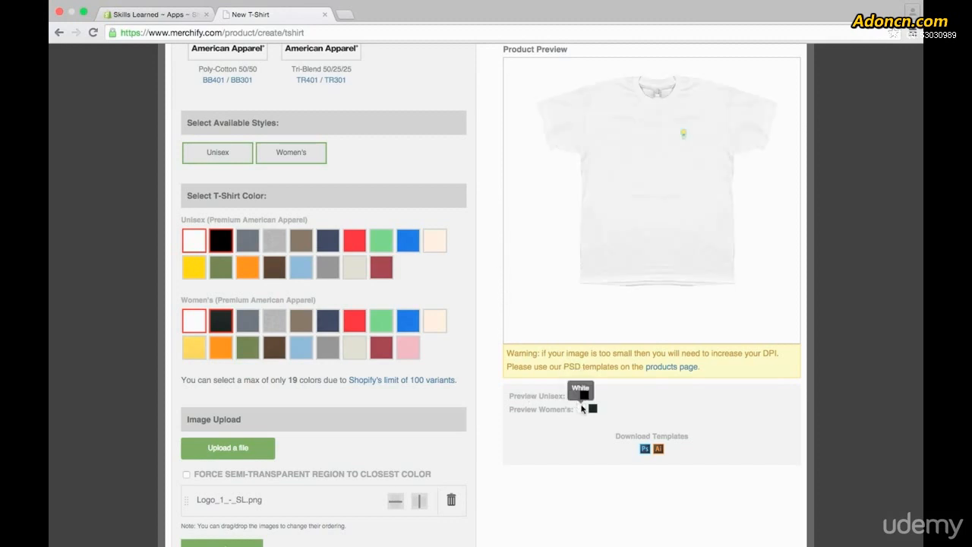
pyautogui.click(592, 408)
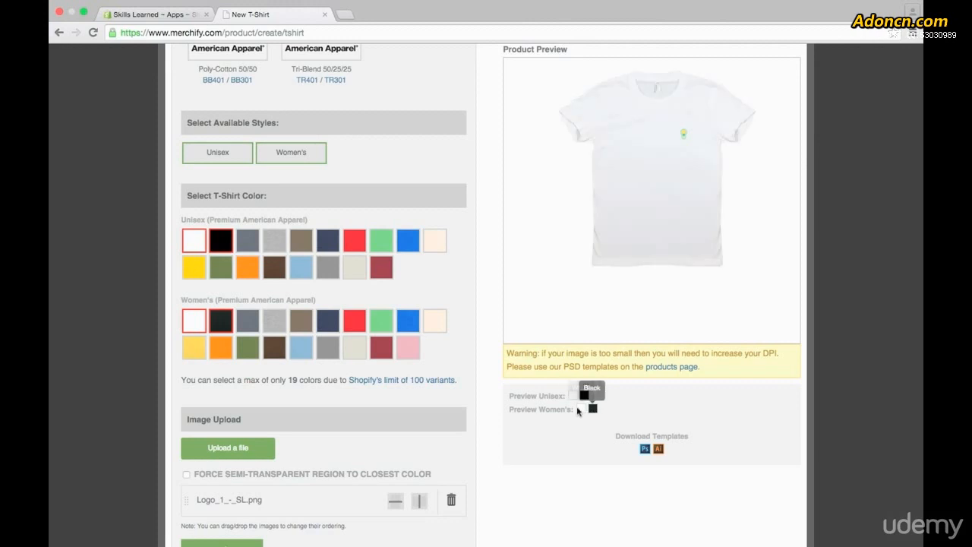
pyautogui.scroll(-3, 485, 350)
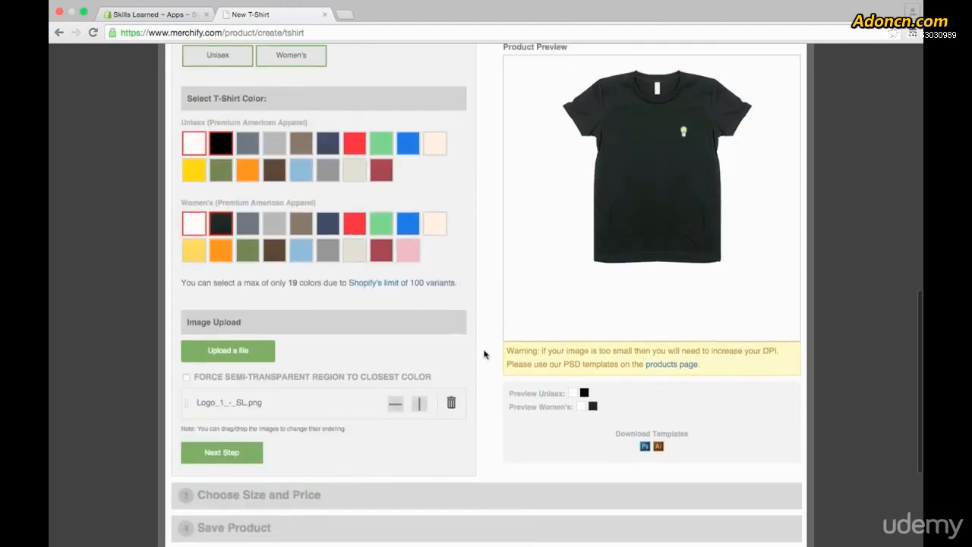
pyautogui.click(221, 453)
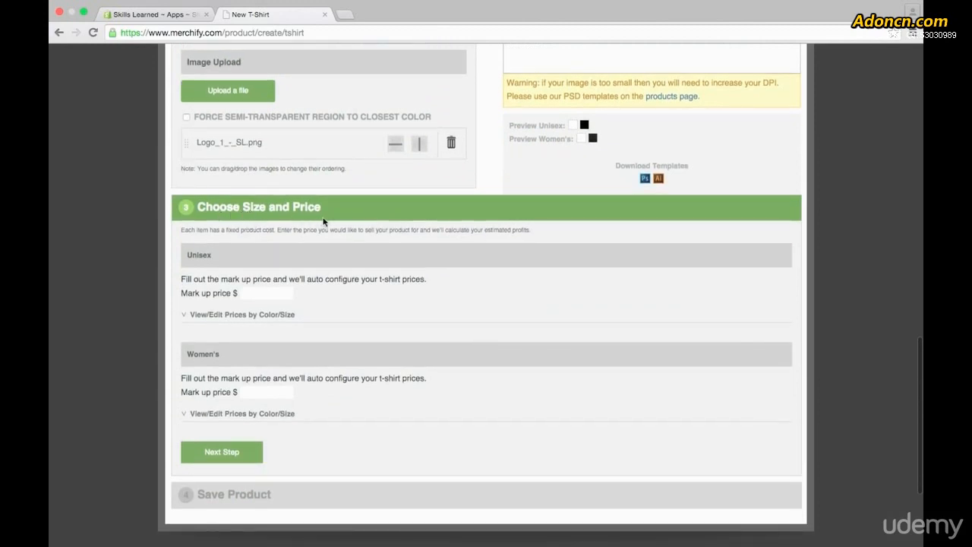
# Expand the prices by color and size for both the Unisex and Women's styles.
pyautogui.click(248, 293)
pyautogui.click(217, 317)
pyautogui.scroll(-3, 228, 380)
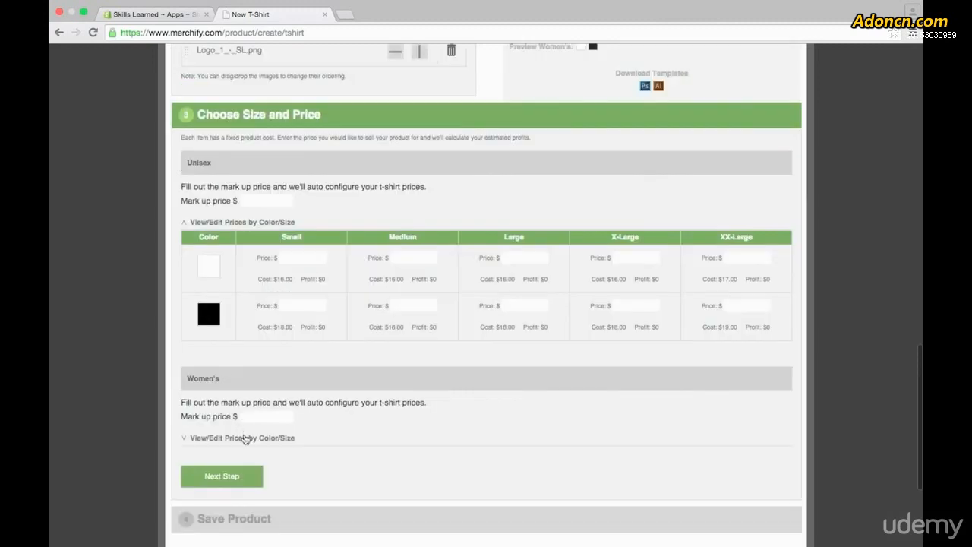
pyautogui.click(241, 435)
pyautogui.scroll(-3, 304, 342)
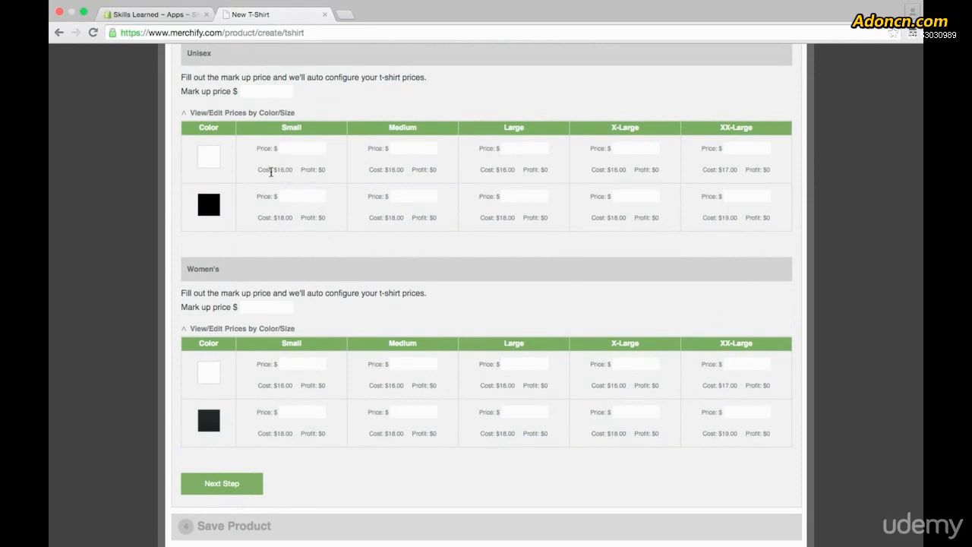
# Examine the product costs per shirt size and color, comparing the Small and XX-Large sizes.
pyautogui.moveTo(267, 172); pyautogui.dragTo(293, 171)
pyautogui.click(298, 172)
pyautogui.moveTo(718, 170); pyautogui.dragTo(741, 170)
pyautogui.scroll(-1, 213, 203)
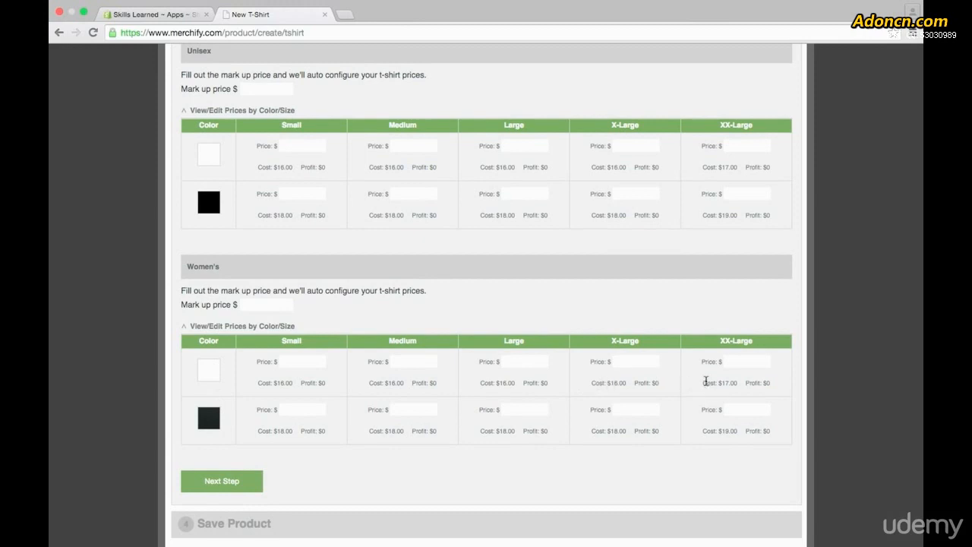
# Set the Unisex mark up price to $5 and re-enter the white Small shirt's price as 21.00.
pyautogui.click(677, 327)
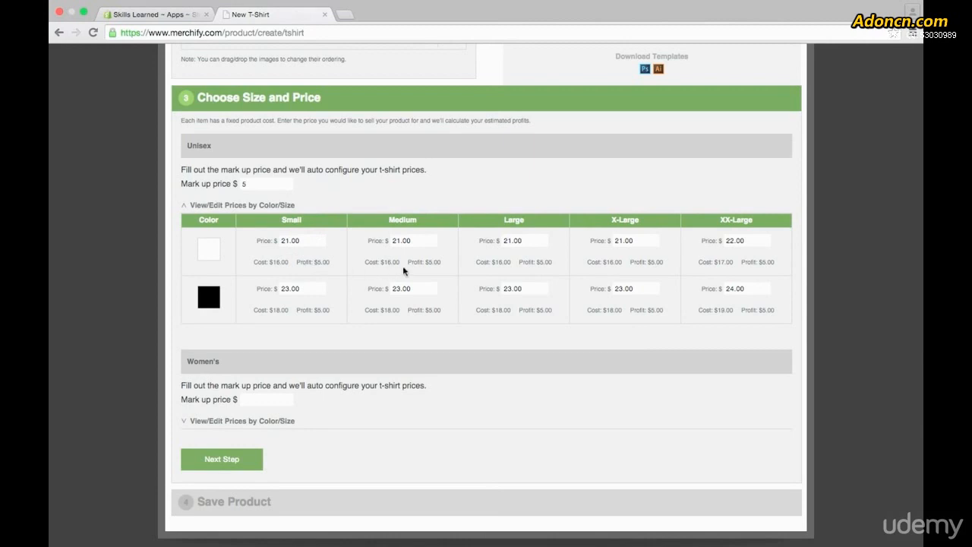
pyautogui.moveTo(281, 241); pyautogui.dragTo(302, 242)
pyautogui.click(302, 241)
pyautogui.press('BackSpace')
pyautogui.write('2')
pyautogui.press('BackSpace')
pyautogui.write('1')
# Set the Women's mark up price to $5 and expand its prices by color and size.
pyautogui.scroll(-3, 289, 325)
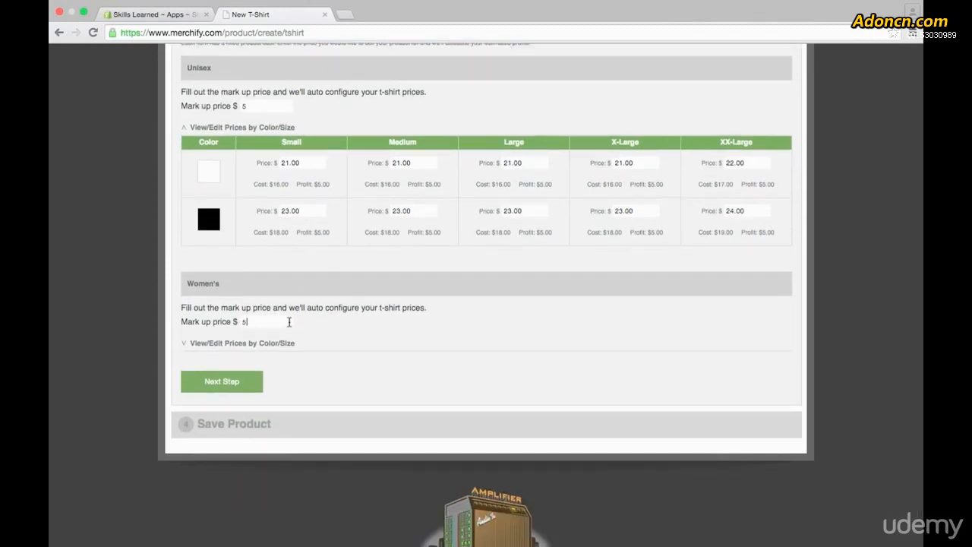
pyautogui.click(256, 343)
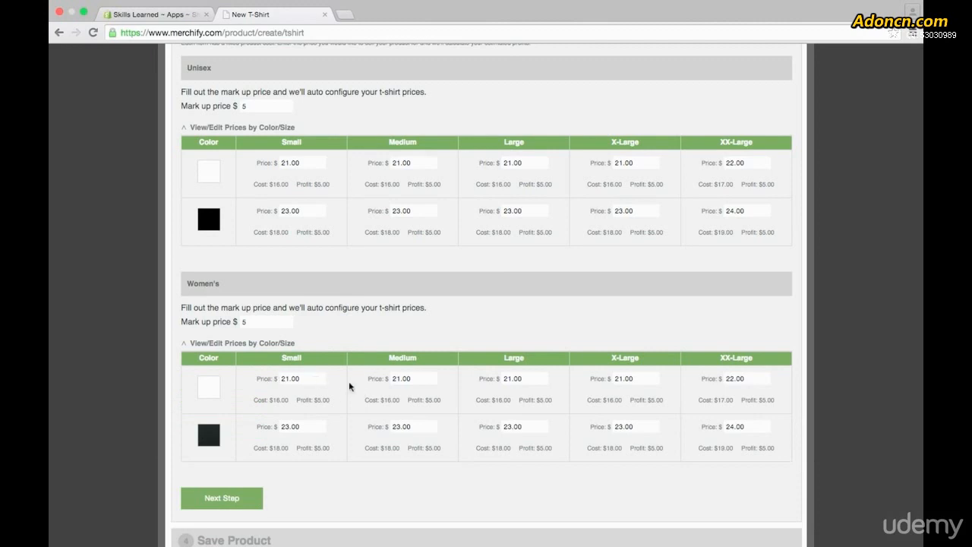
pyautogui.scroll(-2, 456, 348)
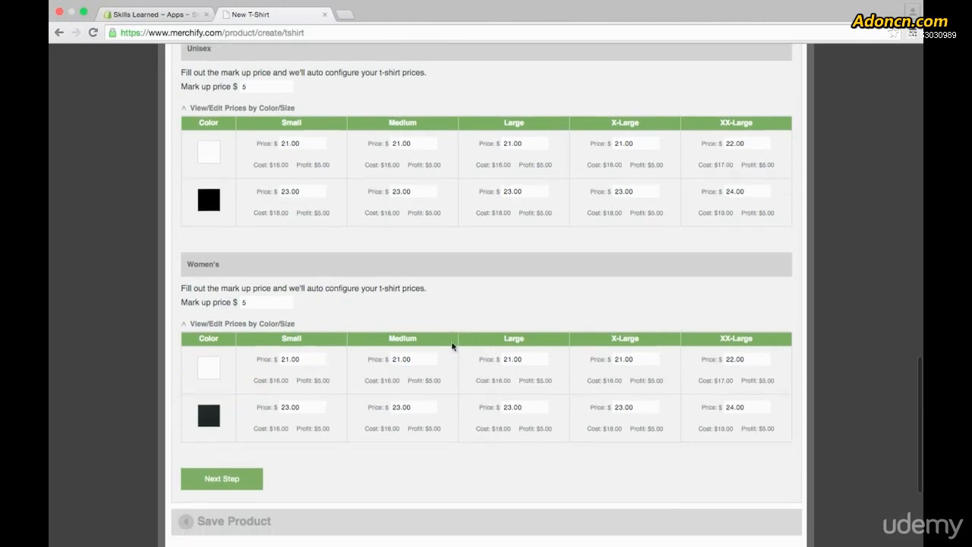
# Complete the pricing stage, save the T-shirt to Shopify and open its product page in the Shopify admin.
pyautogui.click(228, 439)
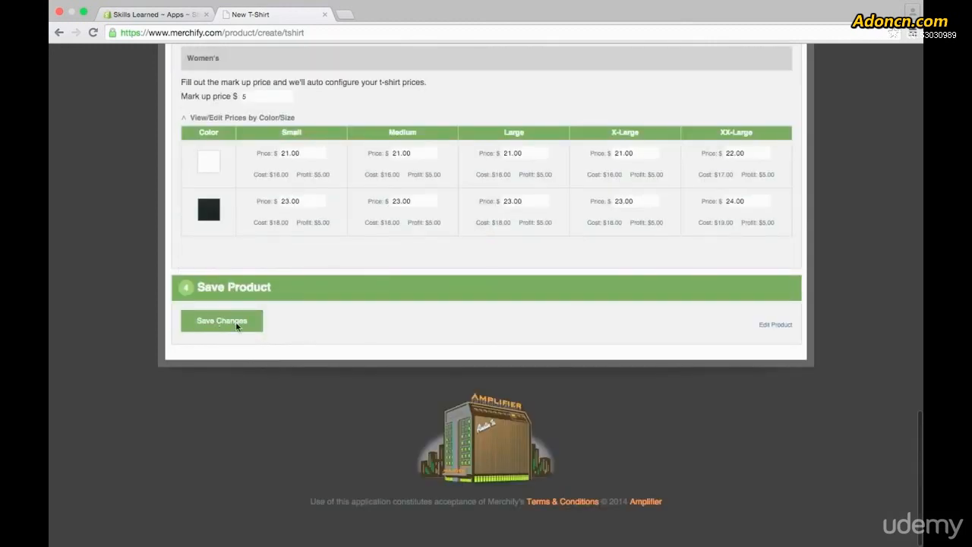
pyautogui.click(222, 321)
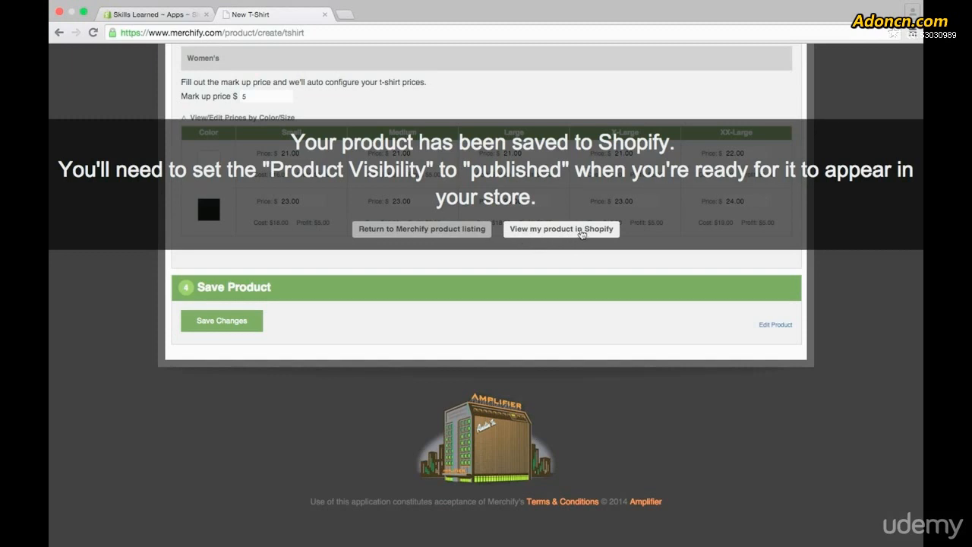
pyautogui.click(581, 232)
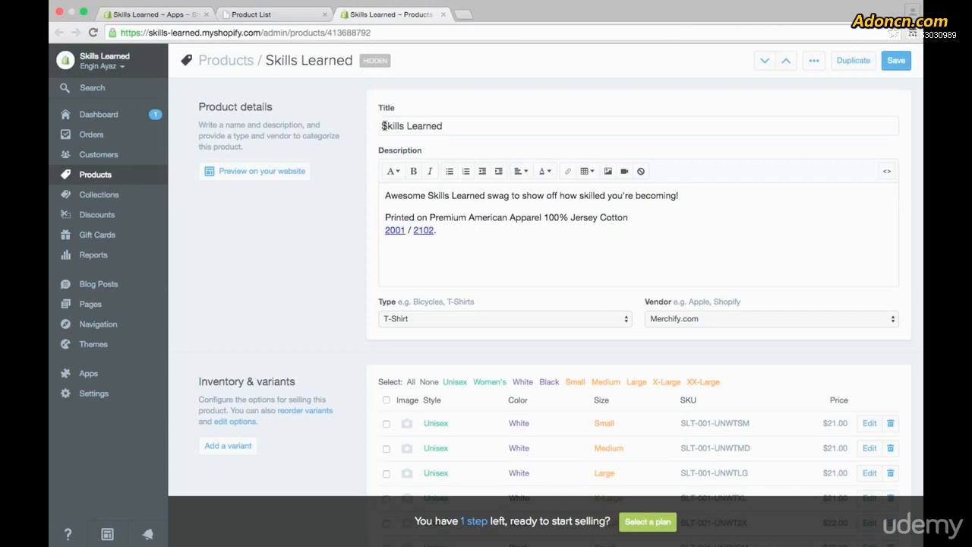
# Review the imported product's title, description, style, color and size variants, and shirt images.
pyautogui.moveTo(382, 126); pyautogui.dragTo(453, 122)
pyautogui.click(454, 121)
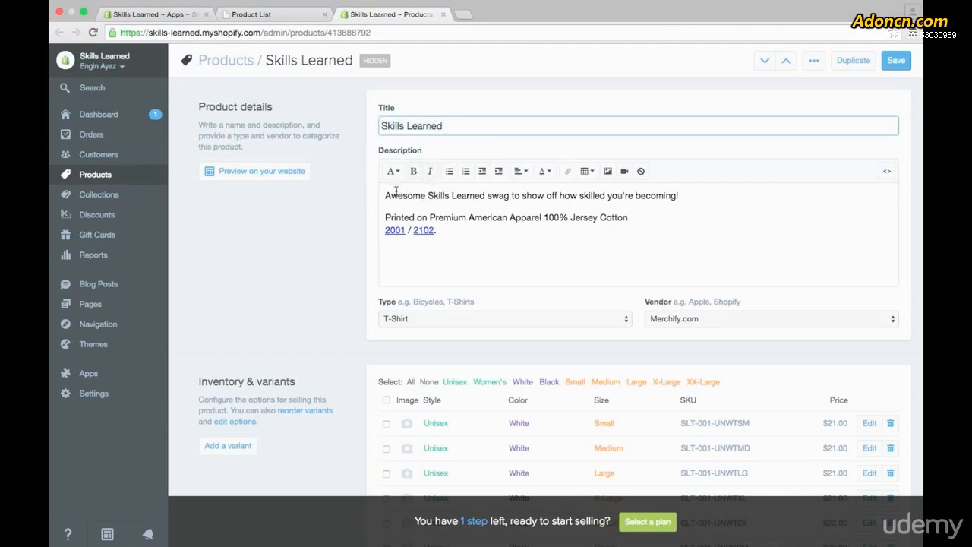
pyautogui.scroll(-3, 342, 257)
pyautogui.scroll(-2, 342, 258)
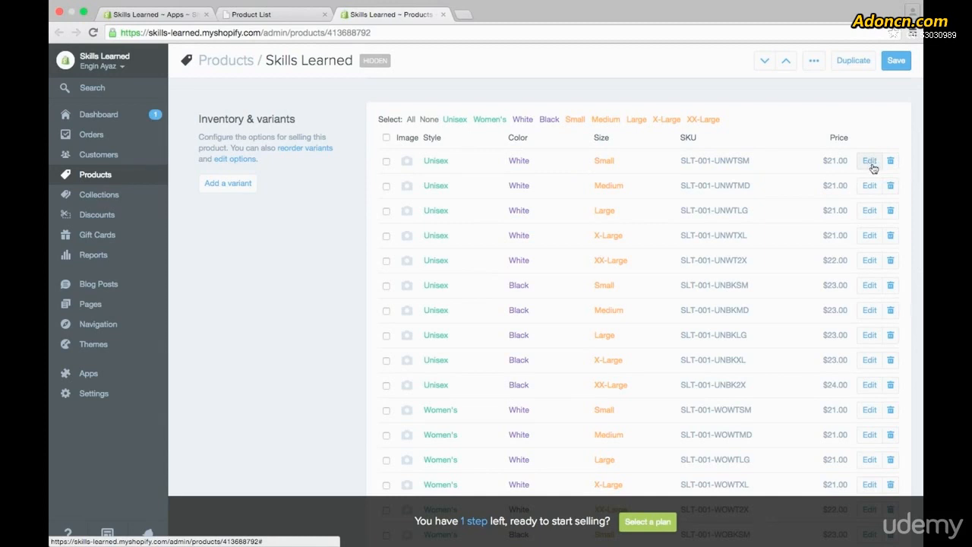
pyautogui.scroll(-10, 356, 224)
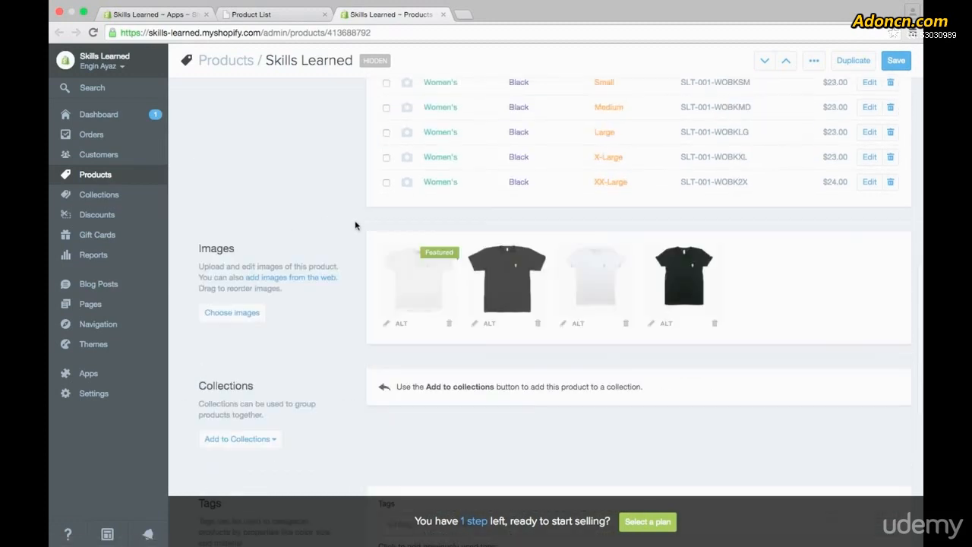
pyautogui.scroll(-2, 354, 222)
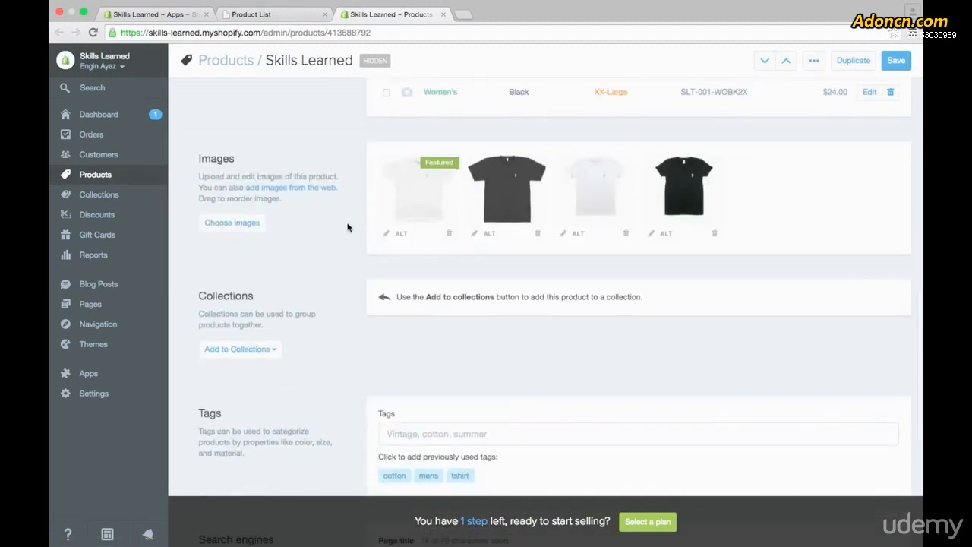
# Add the Skills Learned shirt to the Frontpage collection.
pyautogui.scroll(-3, 349, 229)
pyautogui.scroll(-1, 349, 228)
pyautogui.click(266, 192)
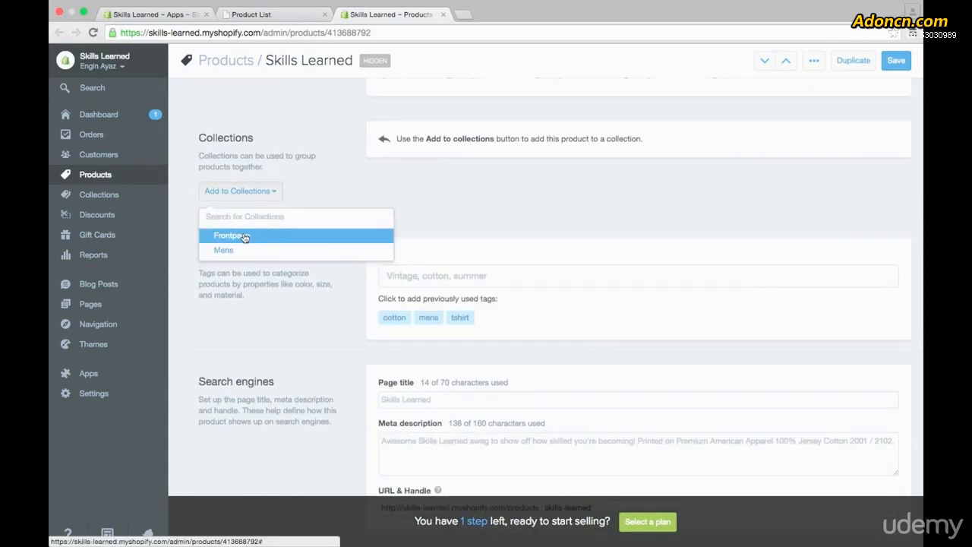
pyautogui.click(245, 236)
pyautogui.click(319, 189)
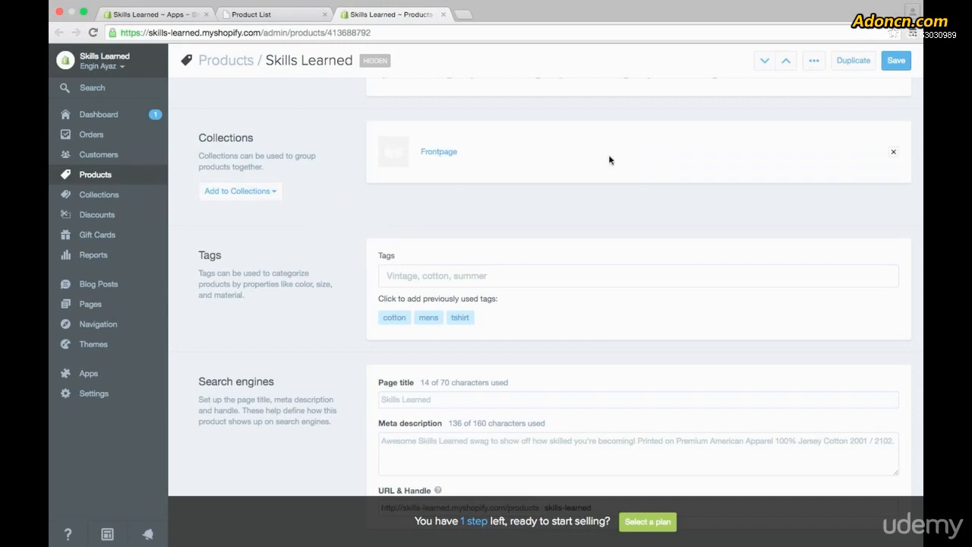
# Tag the product with cotton, mens and tshirt, plus a new tag, womens.
pyautogui.scroll(-3, 344, 230)
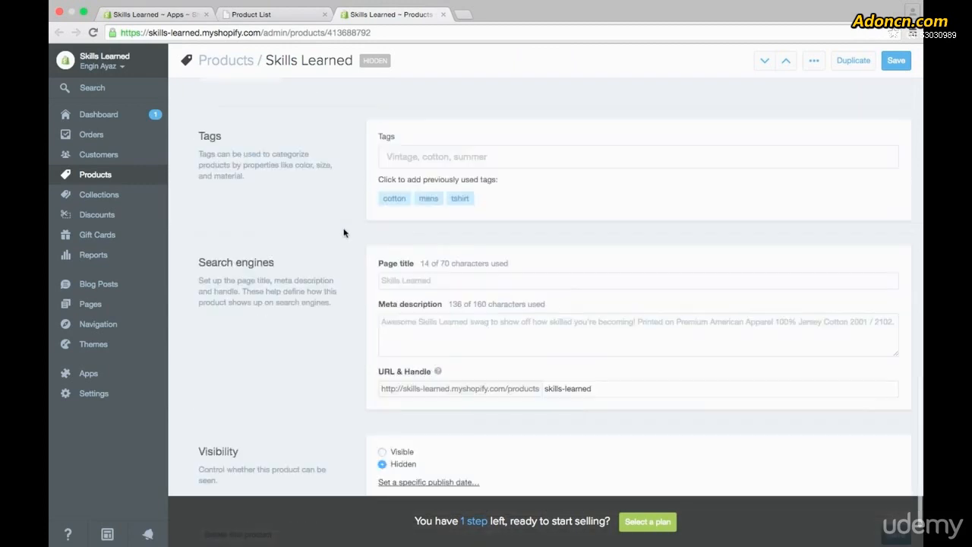
pyautogui.click(394, 199)
pyautogui.click(429, 199)
pyautogui.click(460, 199)
pyautogui.click(542, 157)
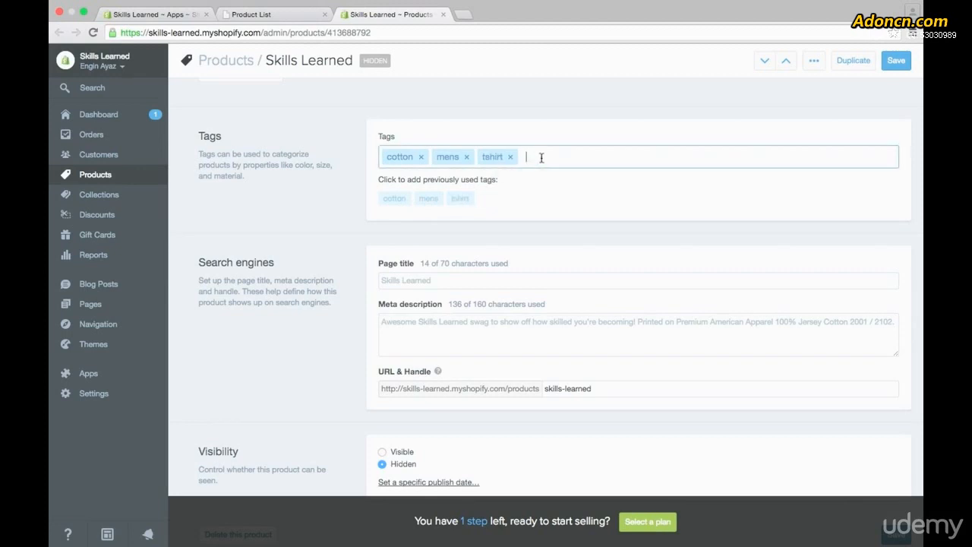
pyautogui.write('womens')
pyautogui.press('Return')
# Inspect the product's search engine page title, meta description and URL handle.
pyautogui.scroll(-2, 450, 225)
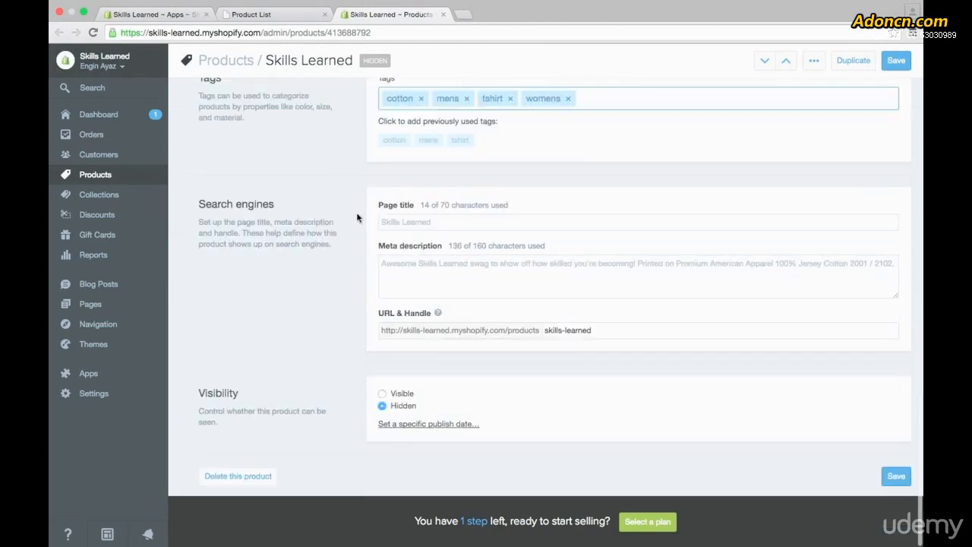
pyautogui.click(450, 225)
pyautogui.click(547, 278)
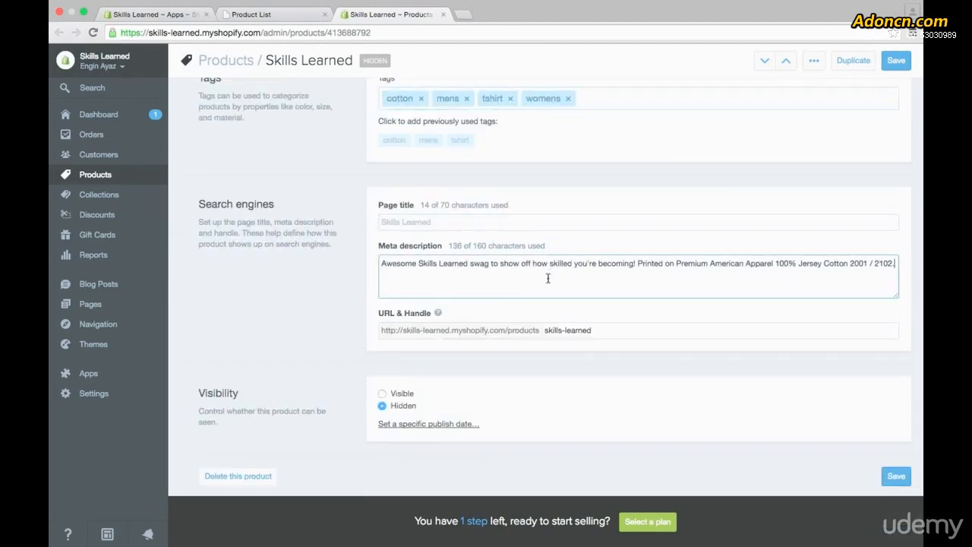
pyautogui.click(602, 330)
pyautogui.click(604, 275)
pyautogui.click(358, 315)
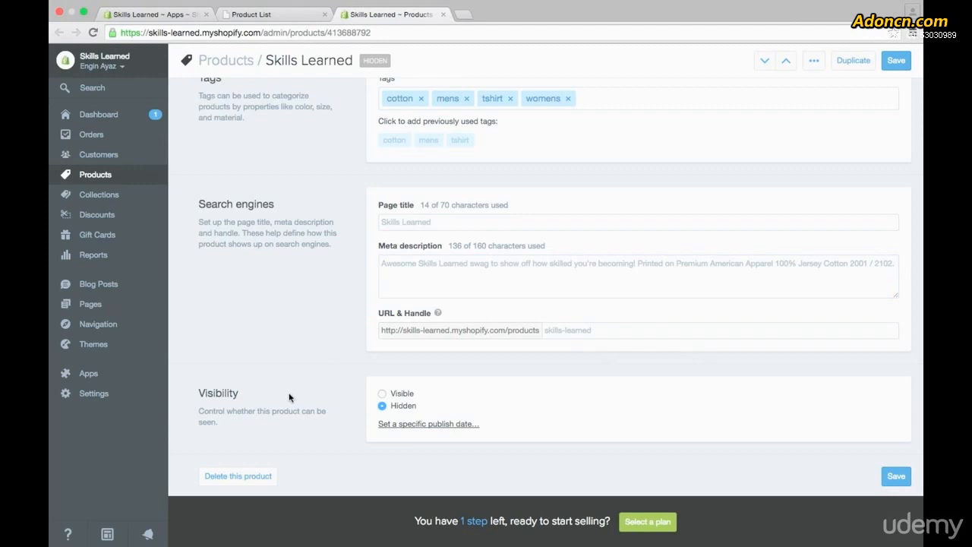
# Set the product's visibility to Visible and save the product.
pyautogui.click(382, 394)
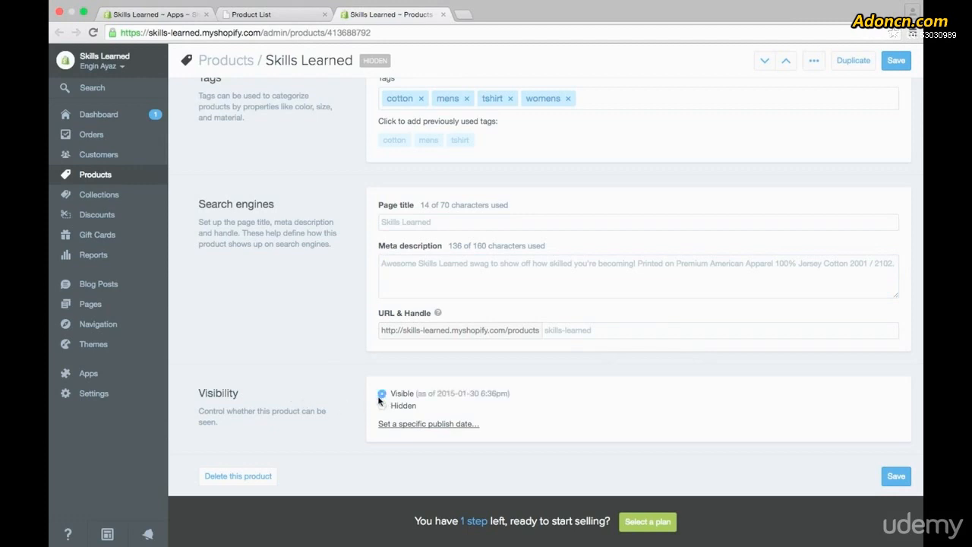
pyautogui.click(896, 477)
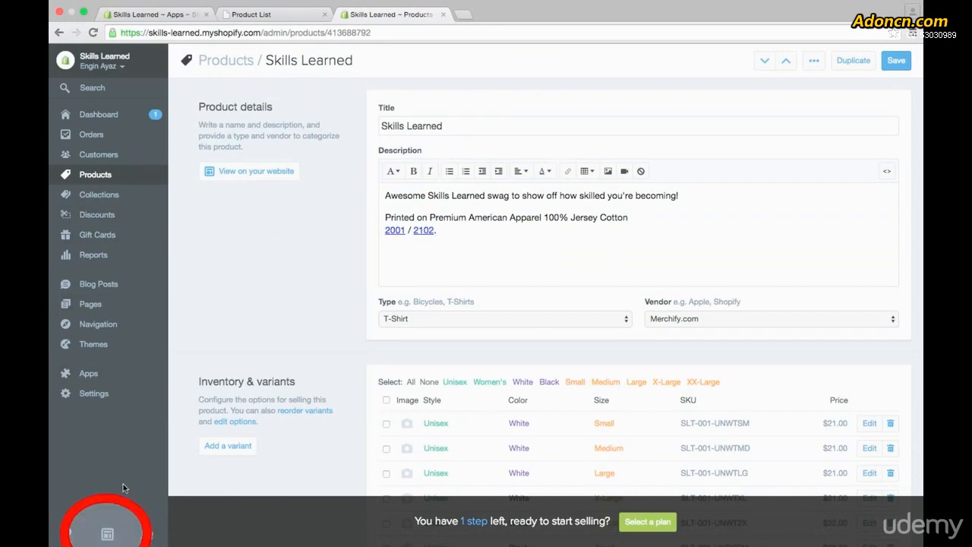
# Open the store's website and go to the Skills Learned shirt's product page from the home page.
pyautogui.click(107, 536)
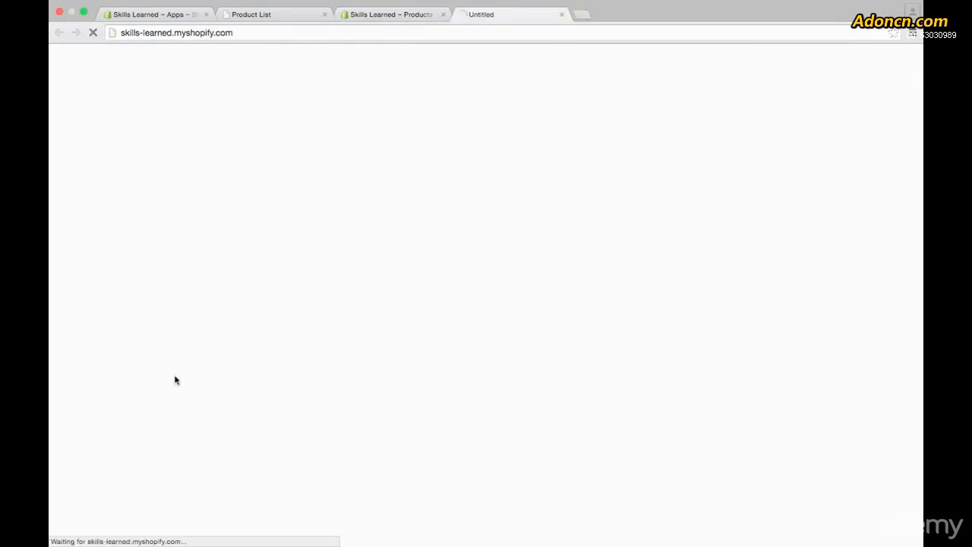
pyautogui.scroll(-3, 397, 250)
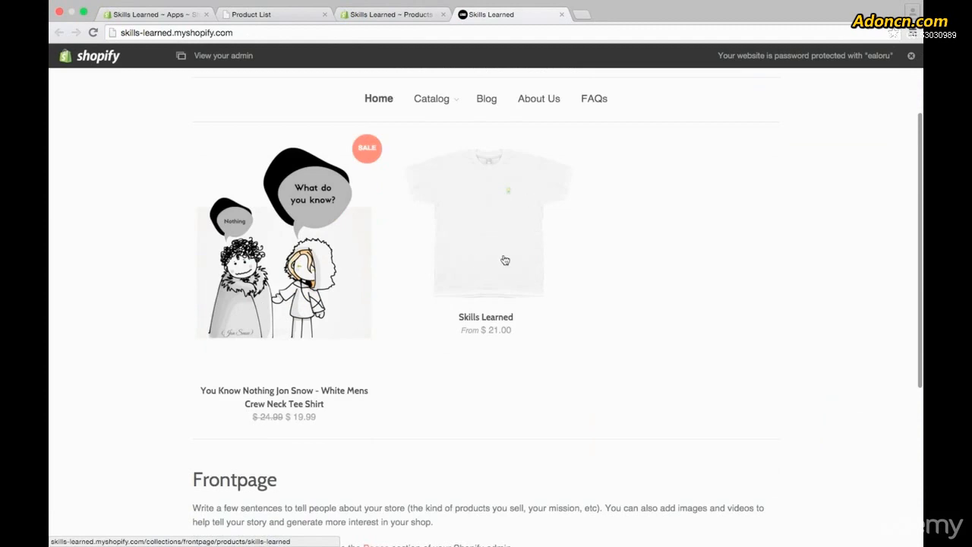
pyautogui.click(494, 237)
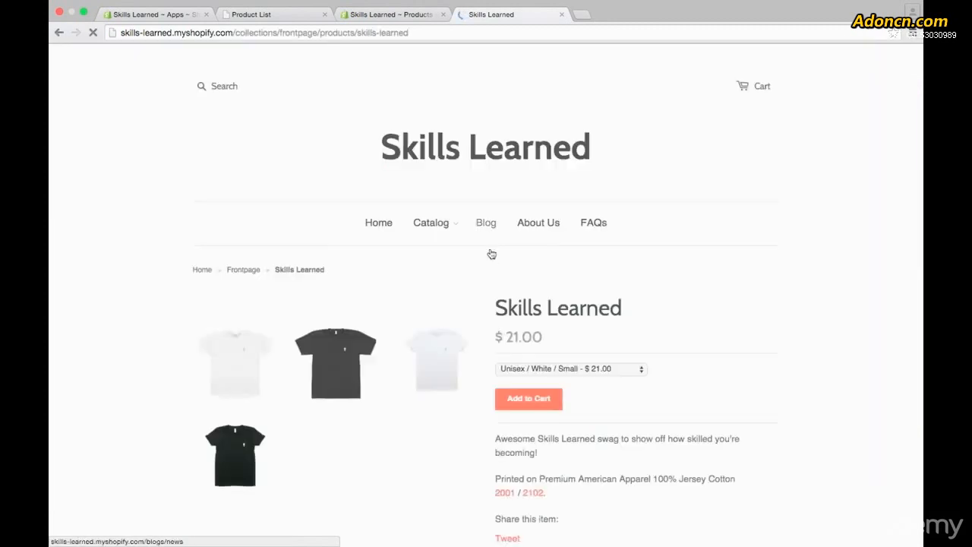
pyautogui.scroll(-2, 484, 280)
pyautogui.scroll(-4, 484, 282)
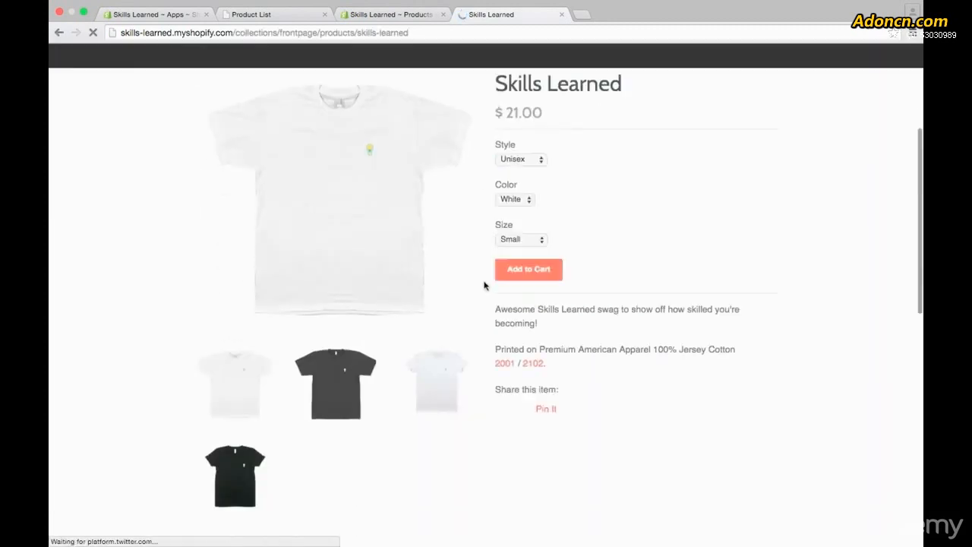
# View the enlarged product images of the white and black shirts in both styles.
pyautogui.click(328, 387)
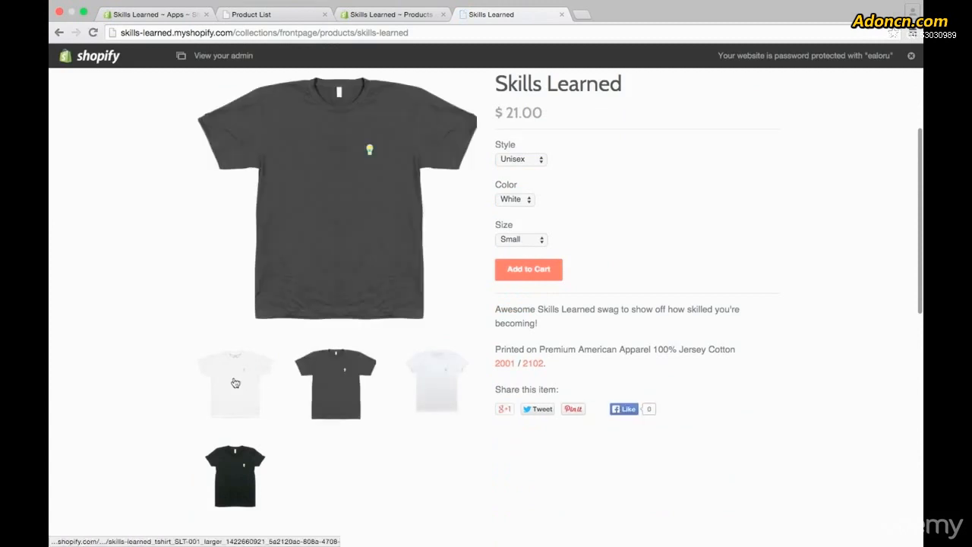
pyautogui.click(236, 383)
pyautogui.click(245, 468)
pyautogui.click(327, 385)
pyautogui.click(420, 401)
# Choose the Women's style and Black color for the shirt, and check the available sizes without changing Small.
pyautogui.click(537, 161)
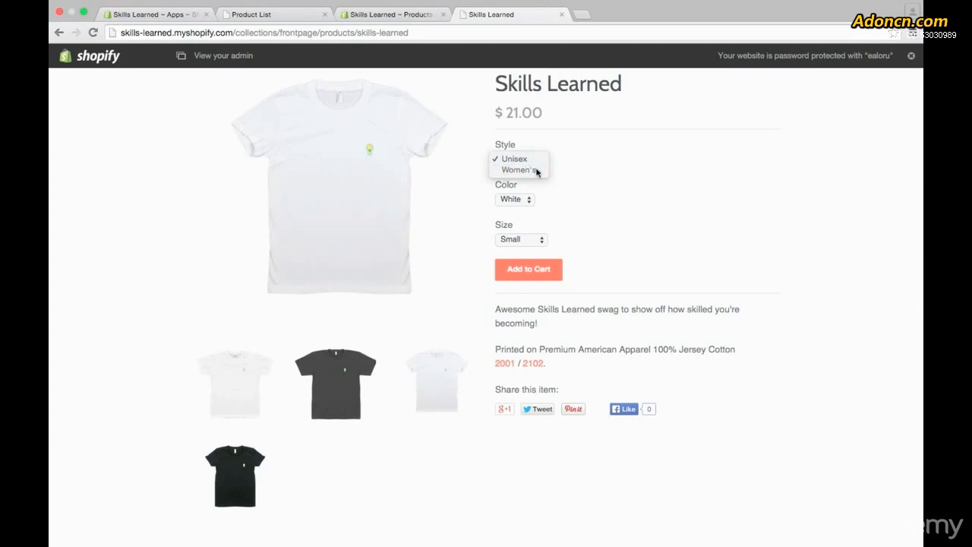
pyautogui.click(537, 171)
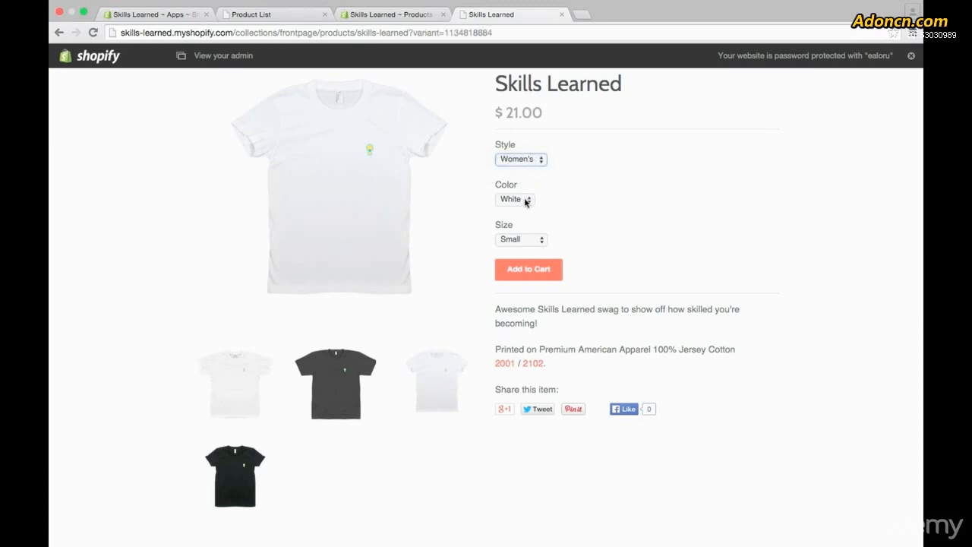
pyautogui.click(525, 201)
pyautogui.click(522, 211)
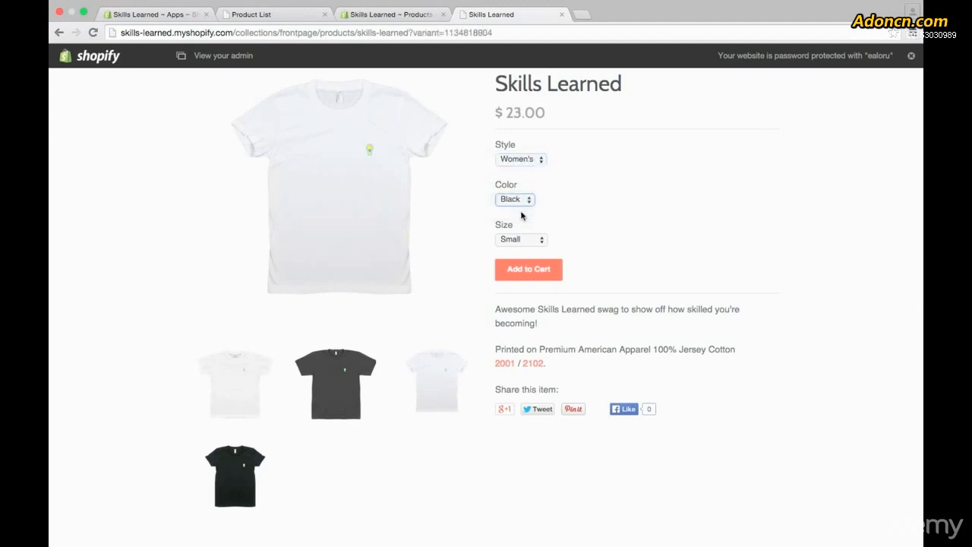
pyautogui.click(537, 241)
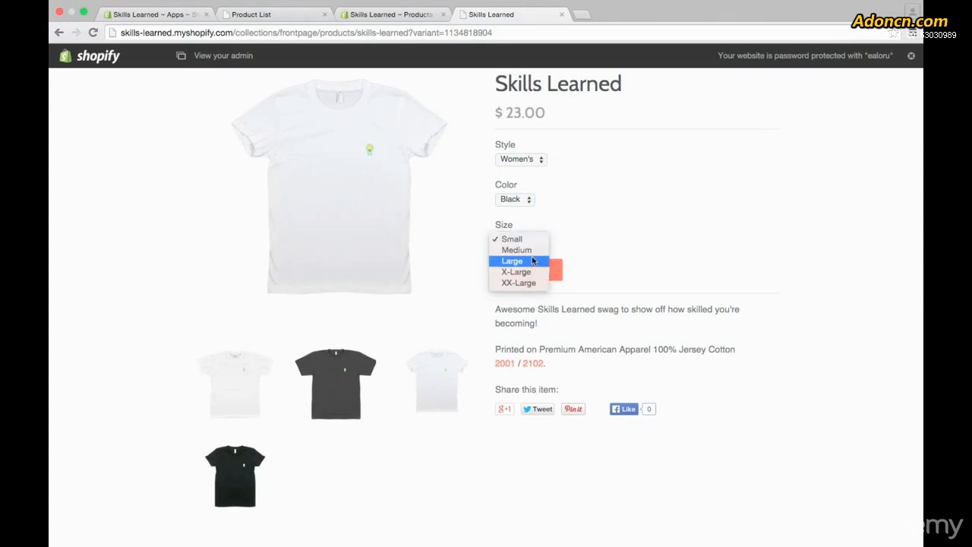
pyautogui.click(571, 247)
# Check the displayed price and purchase options for the black women's Small shirt.
pyautogui.scroll(3, 643, 309)
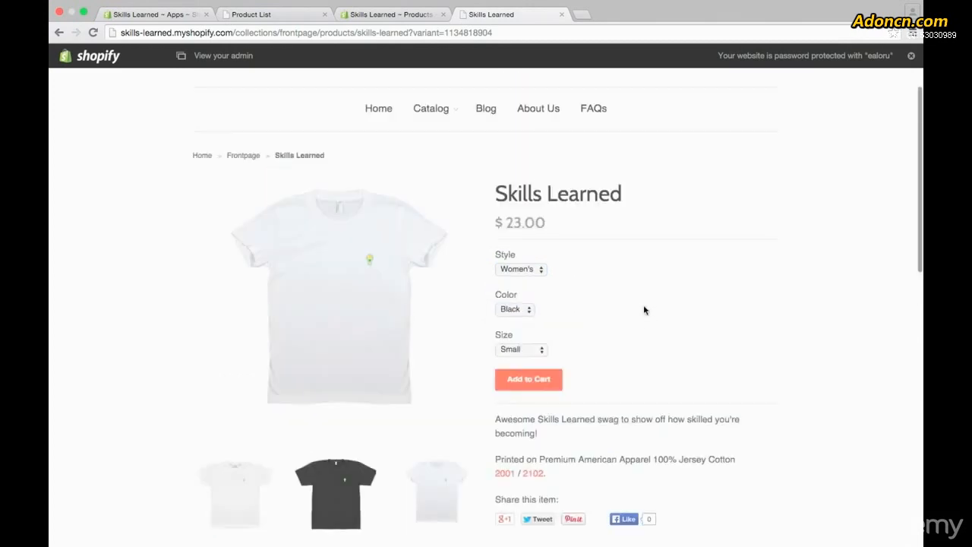
pyautogui.moveTo(503, 218); pyautogui.dragTo(543, 221)
pyautogui.click(615, 243)
pyautogui.scroll(-1, 601, 278)
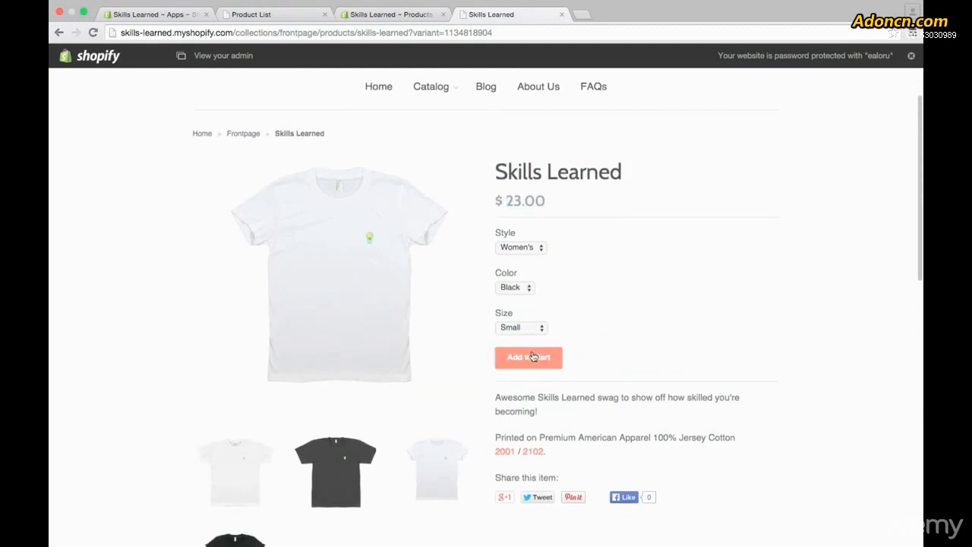
pyautogui.click(628, 272)
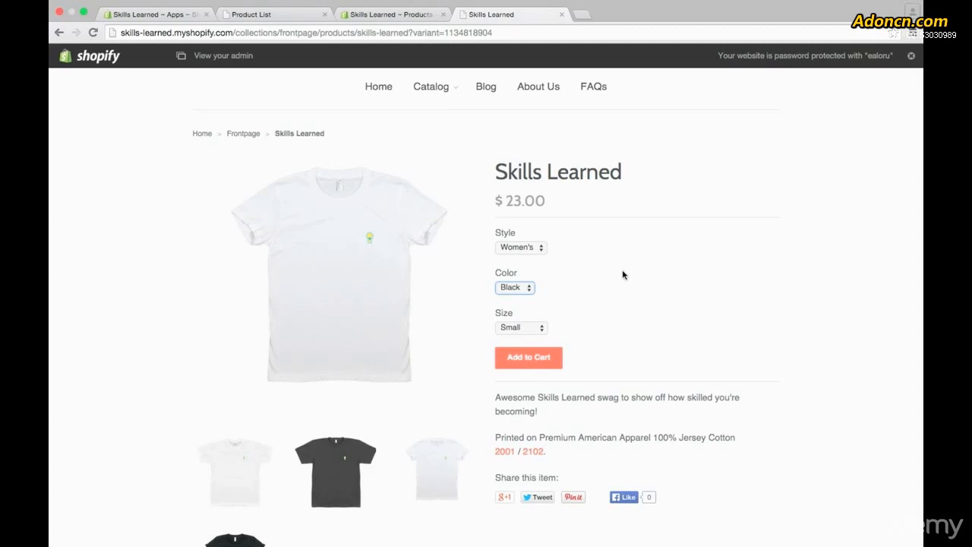
# Switch back to Merchify, reload the product list and open the page for creating a new product.
pyautogui.click(395, 15)
pyautogui.click(256, 15)
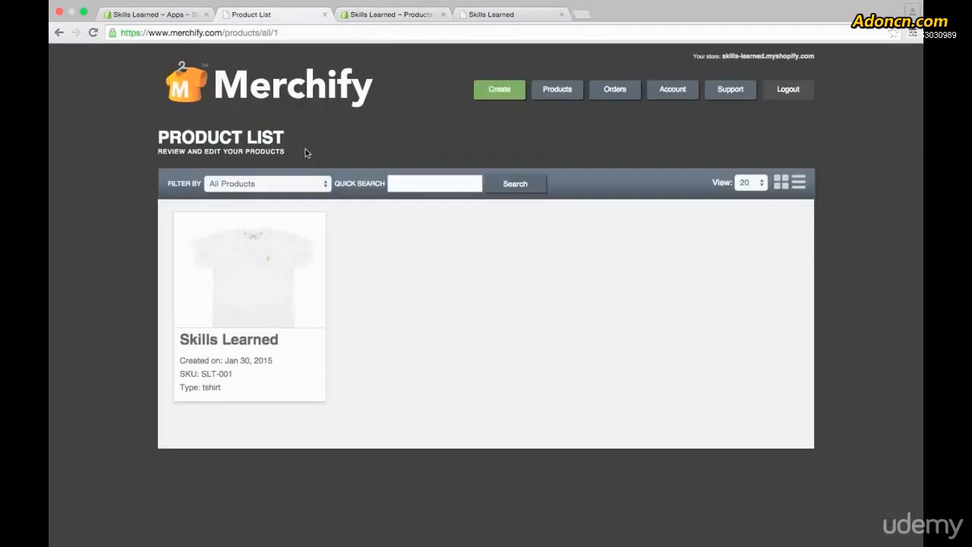
pyautogui.click(557, 91)
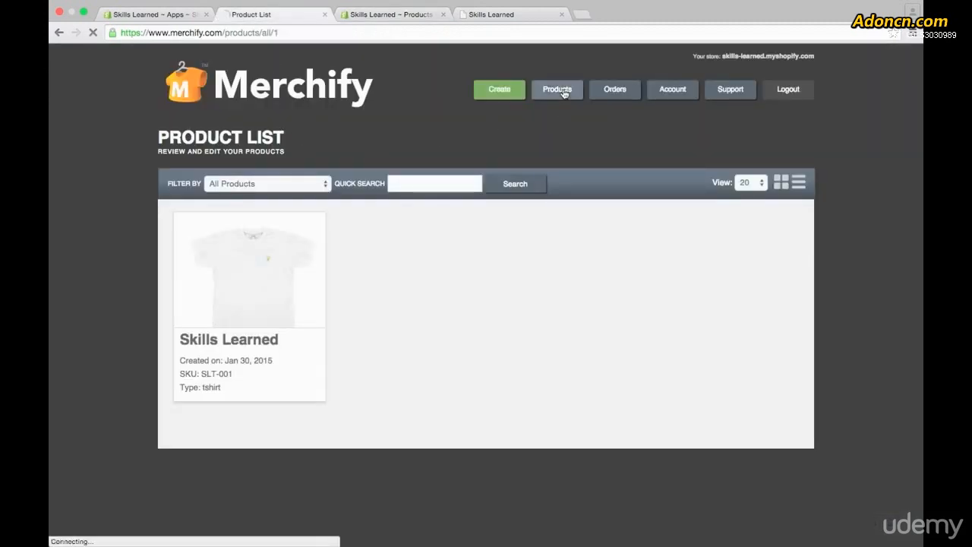
pyautogui.moveTo(253, 242)
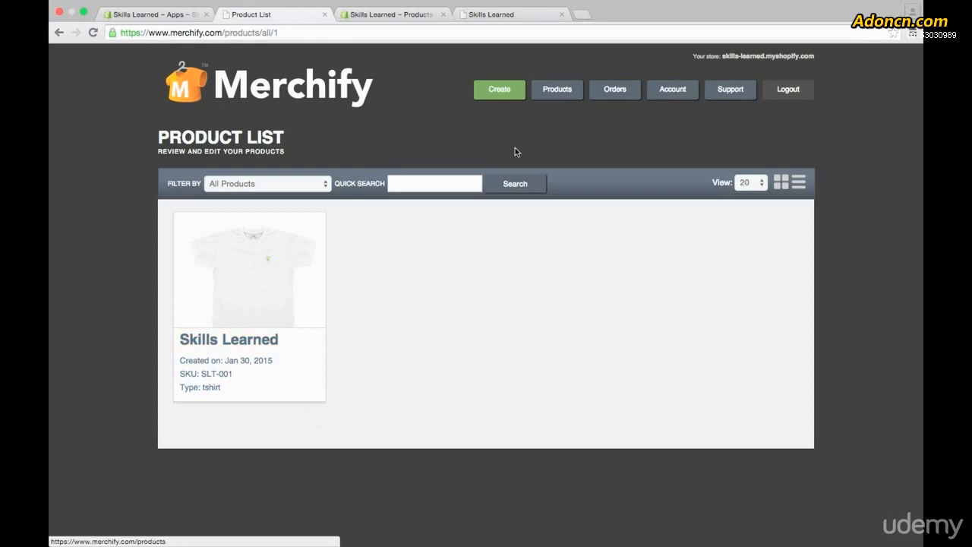
pyautogui.click(507, 95)
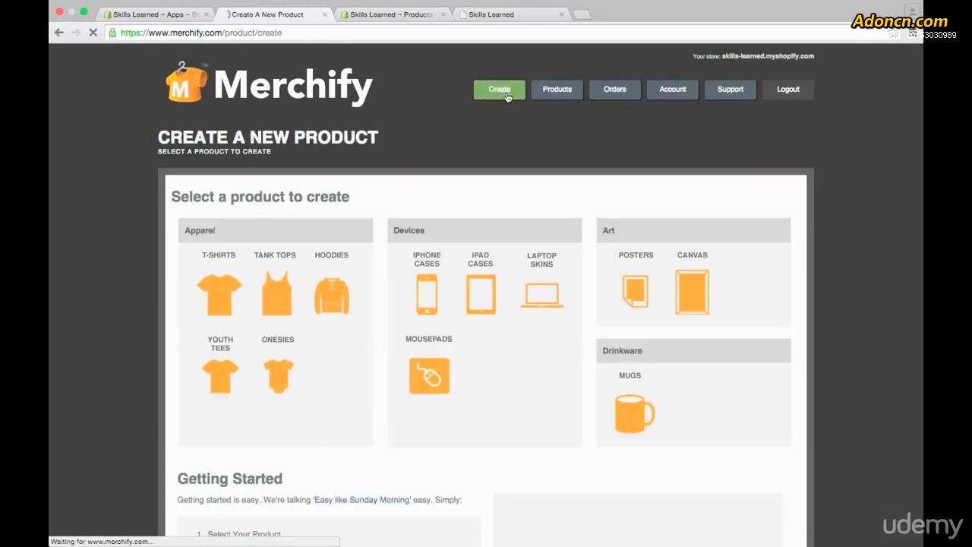